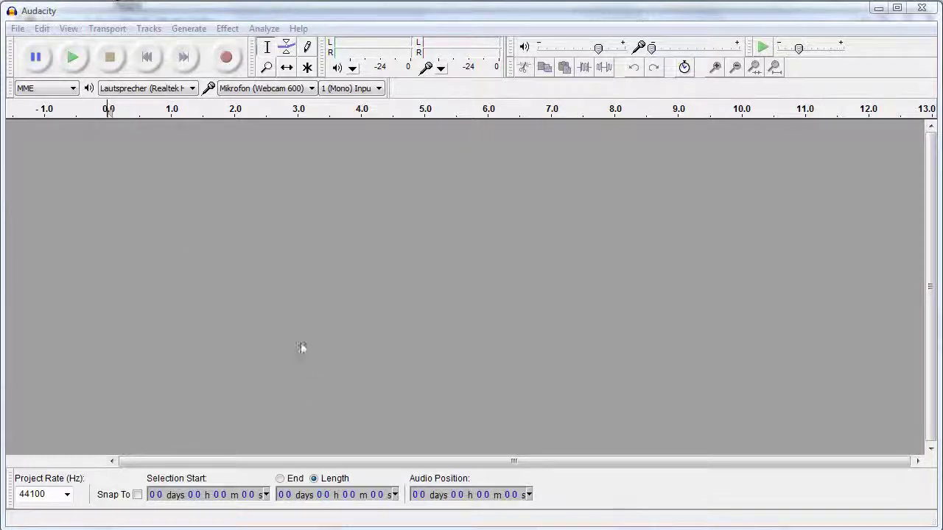
Open the recent project oldmacdonald9.aup with its Voice A, Voice B and introduction tracks.
click(16, 29)
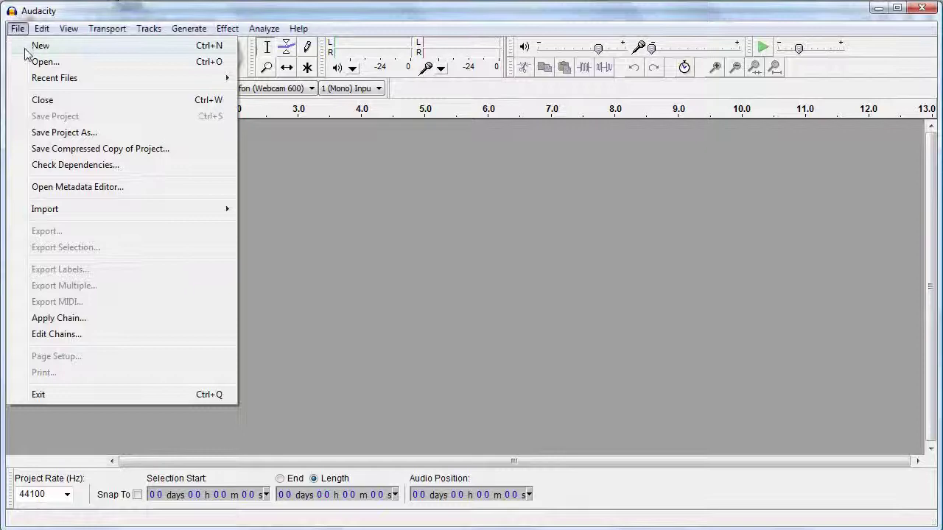
mouse_move(143, 84)
click(262, 78)
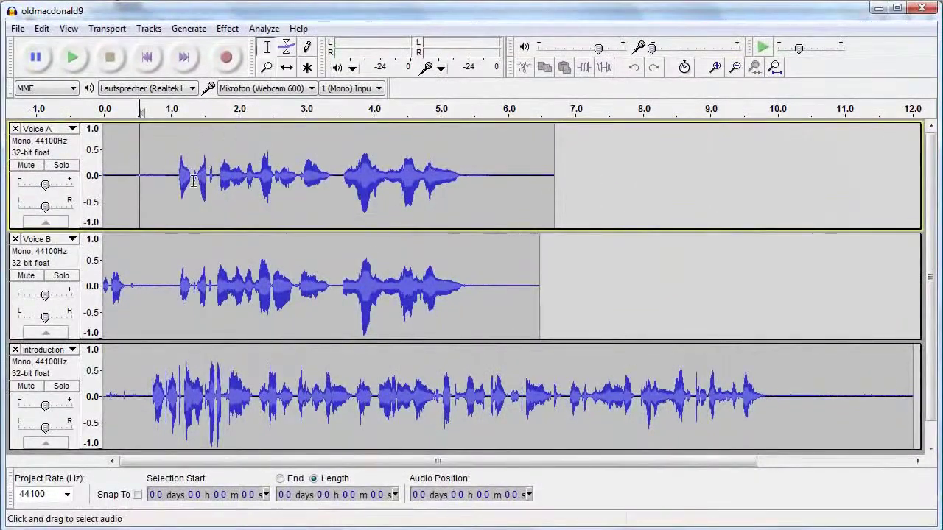
After trial selections across Voice A and Voice B, select Voice A from about 1.85 s to 3.95 s.
drag(155, 288, 105, 287)
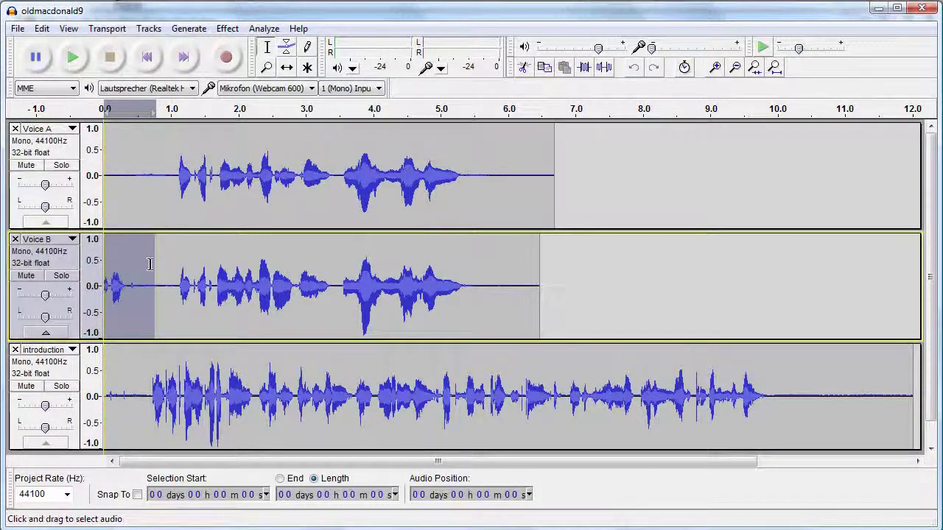
drag(154, 269, 168, 274)
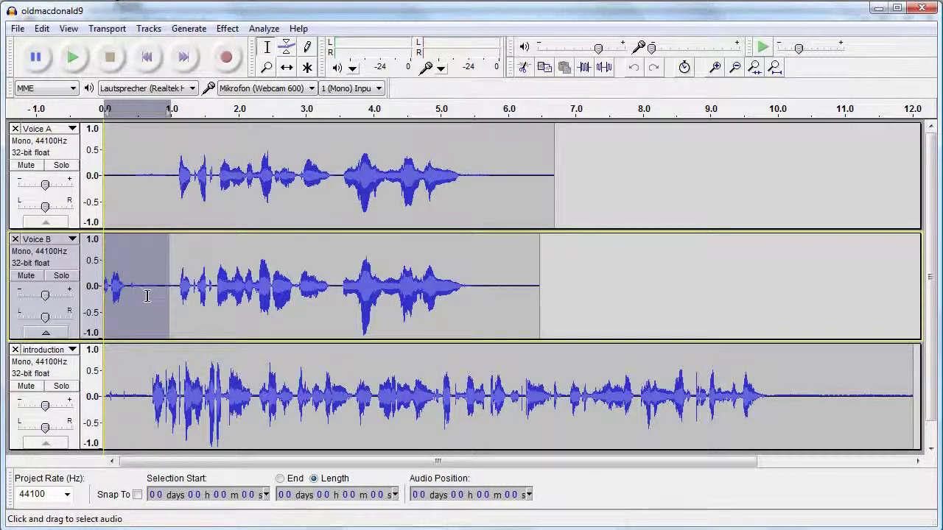
drag(145, 295, 105, 176)
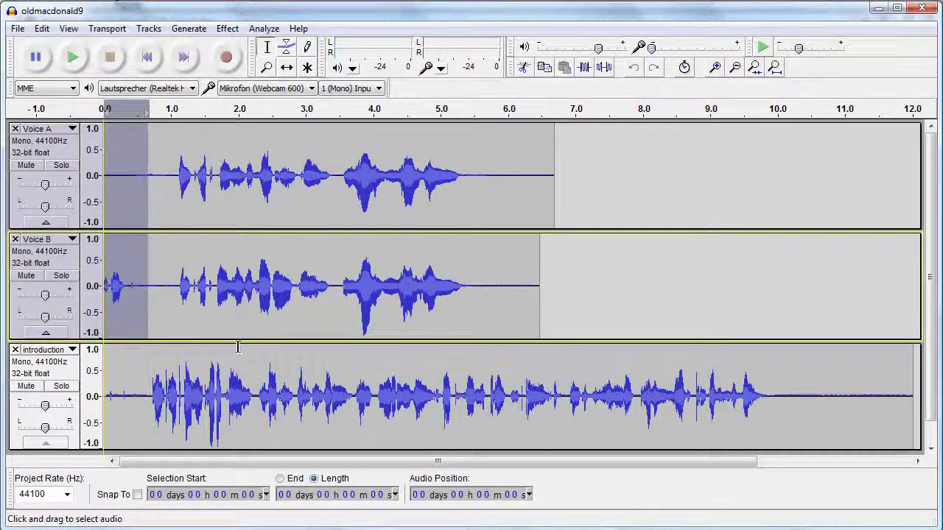
click(231, 204)
key(shift)
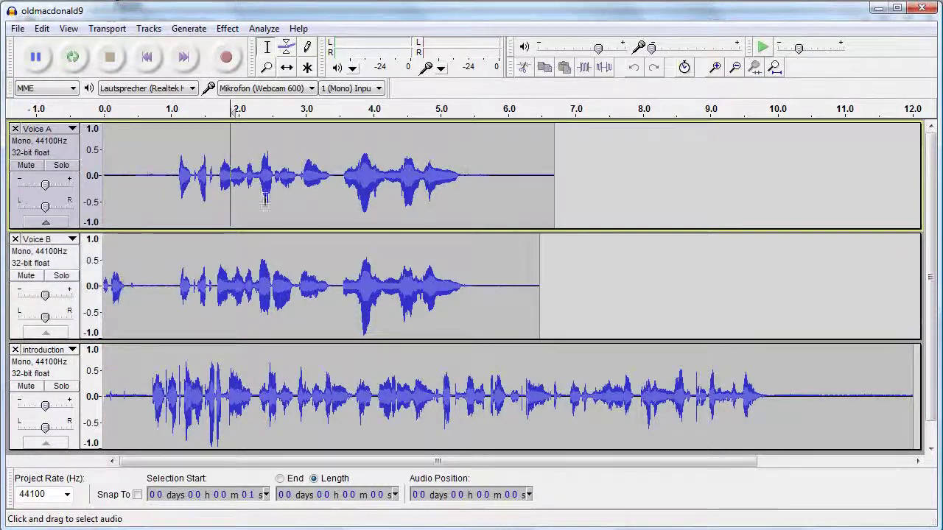
shift+click(372, 191)
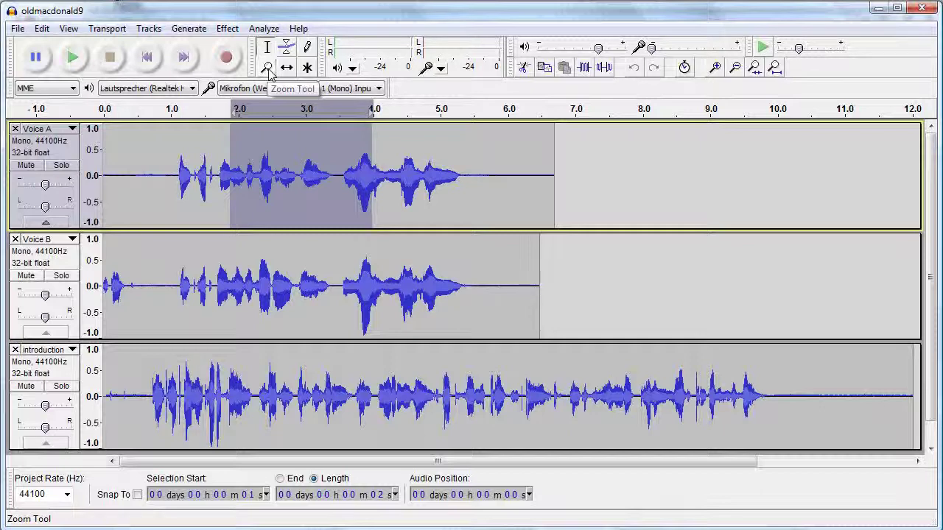
click(267, 68)
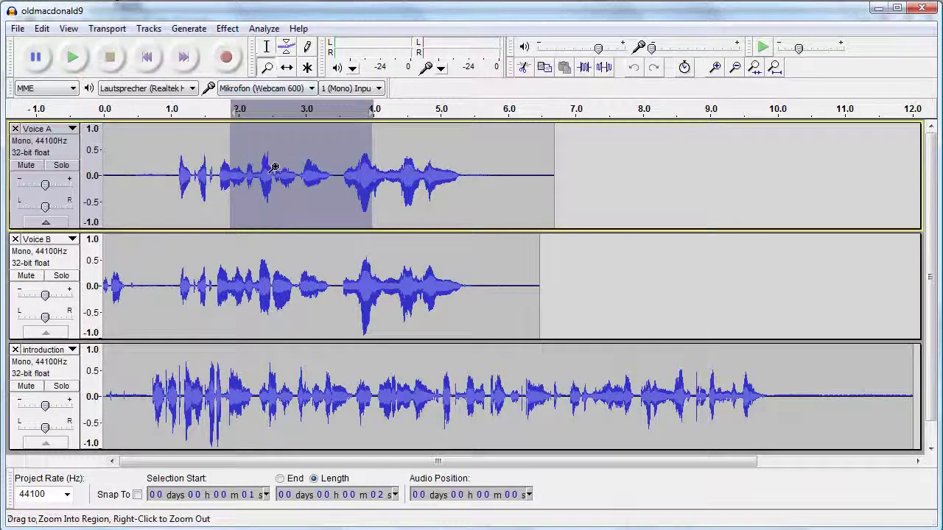
drag(274, 165, 287, 188)
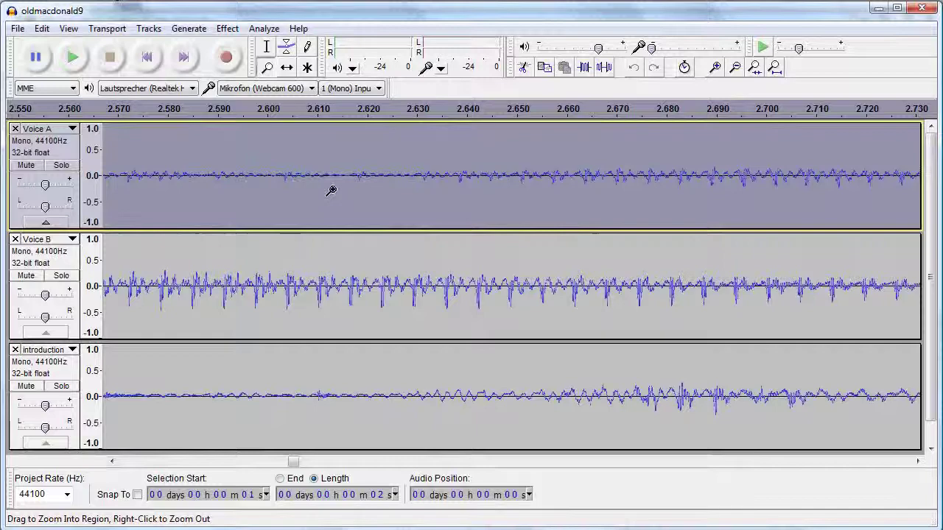
click(715, 67)
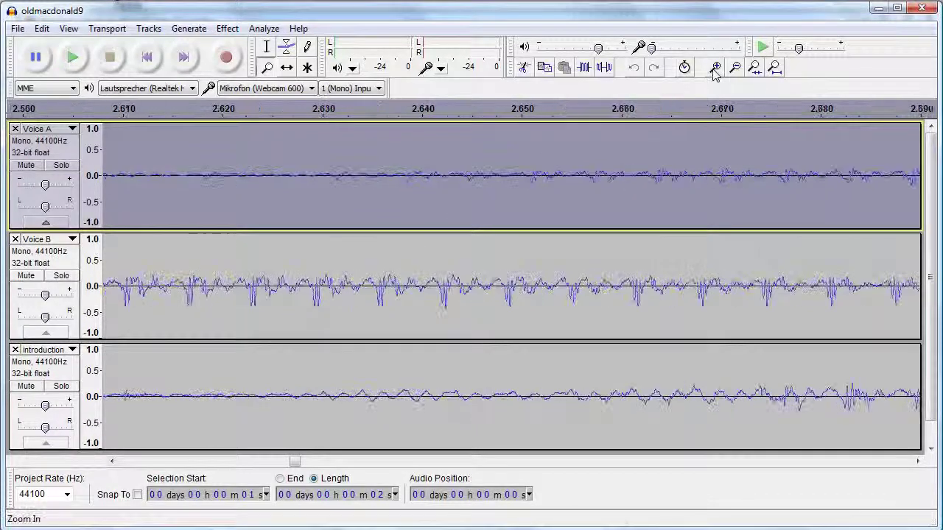
click(714, 68)
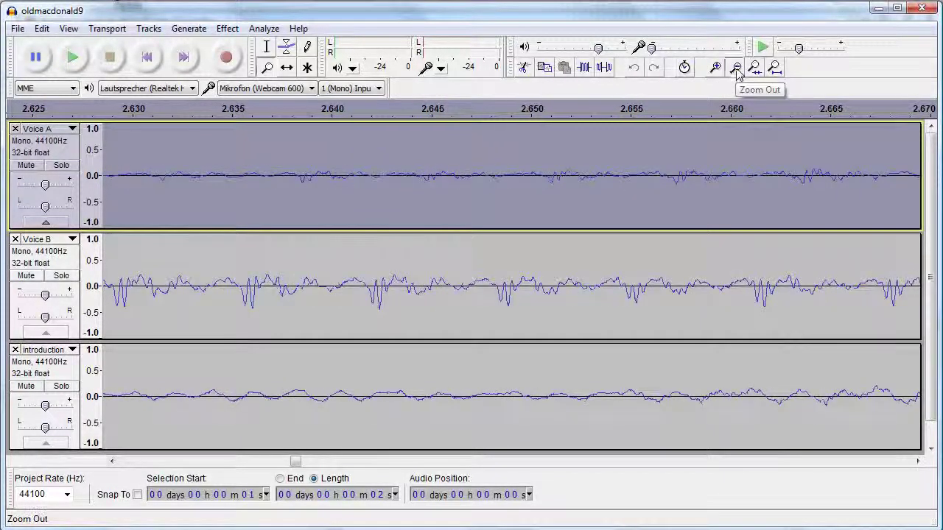
double_click(736, 68)
double_click(735, 68)
click(736, 68)
click(735, 68)
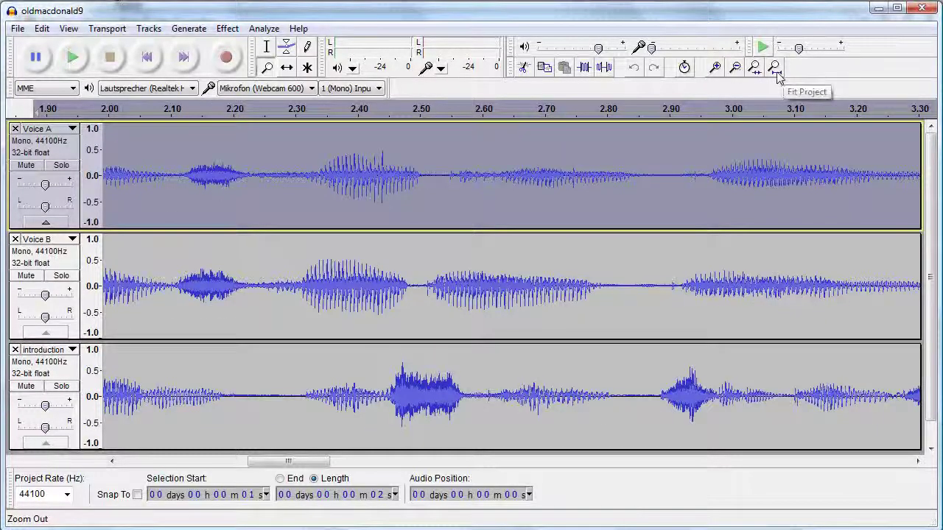
click(774, 67)
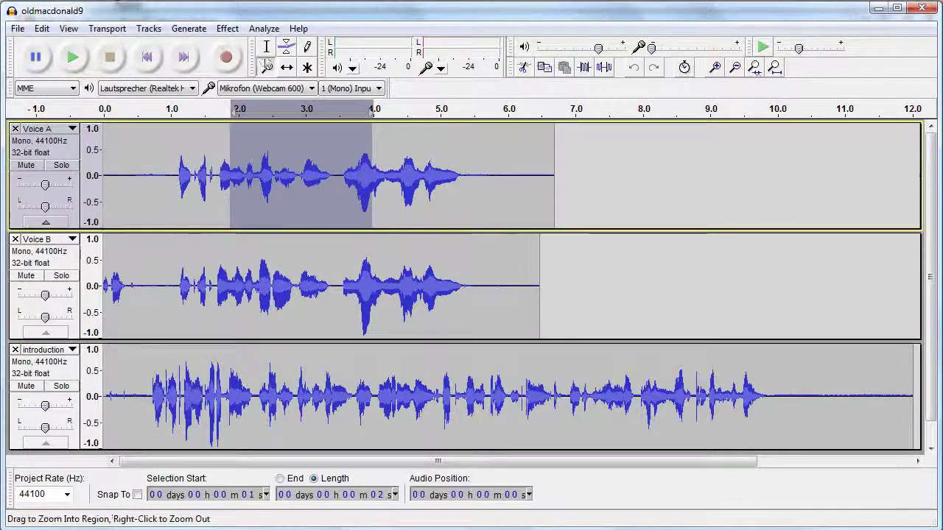
Delete the first 0.6 s of Voice A and Voice B, checking the cut with undo and redo.
click(266, 46)
drag(146, 289, 101, 155)
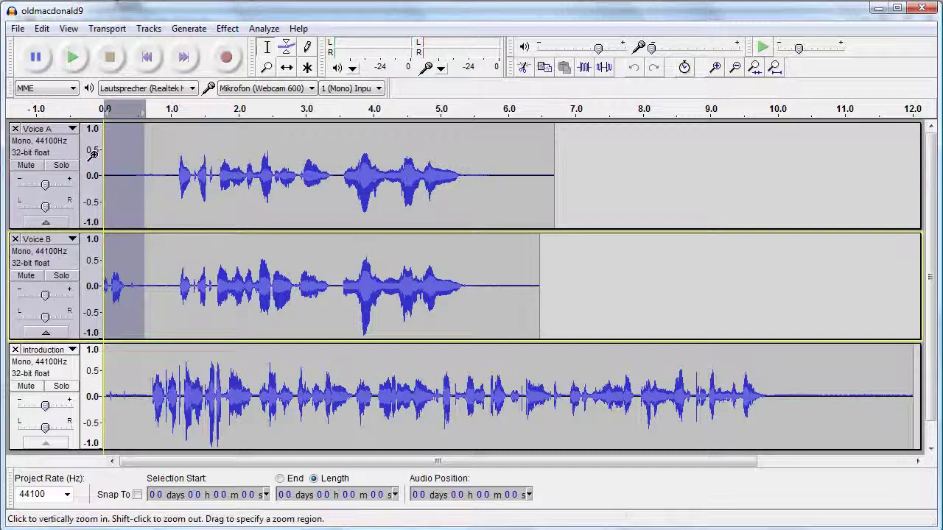
key(Delete)
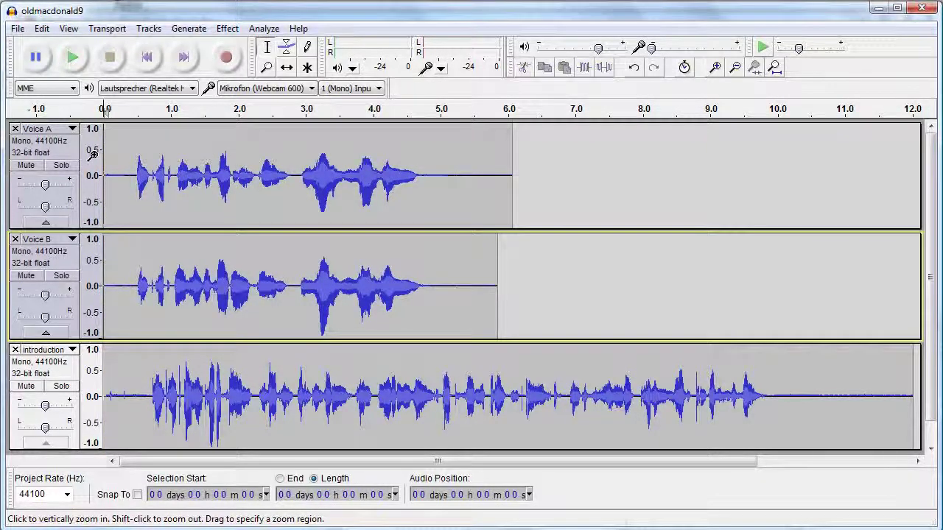
key(ctrl+z)
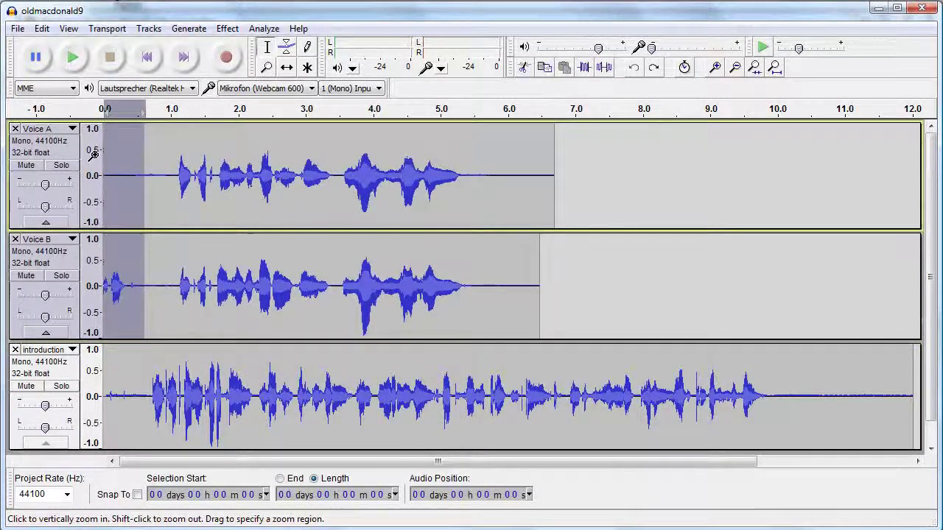
key(ctrl+y)
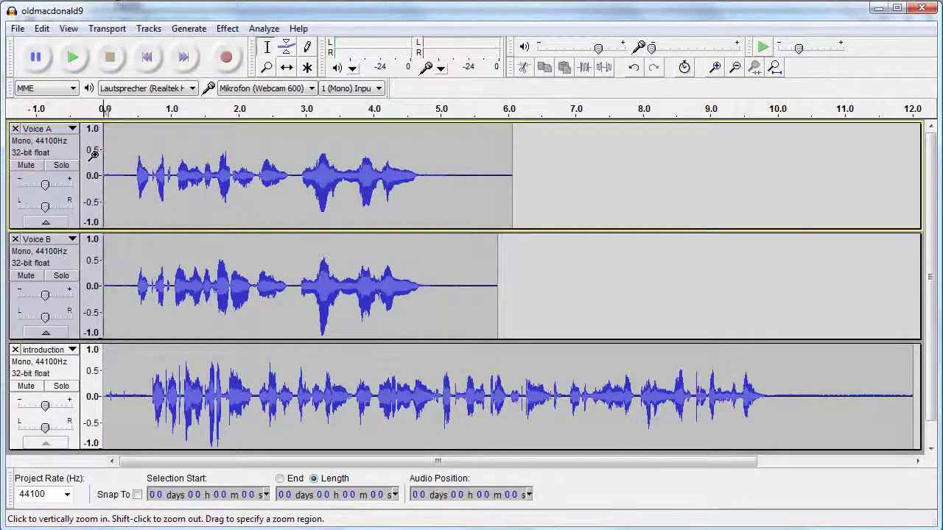
key(ctrl+z)
key(ctrl+y)
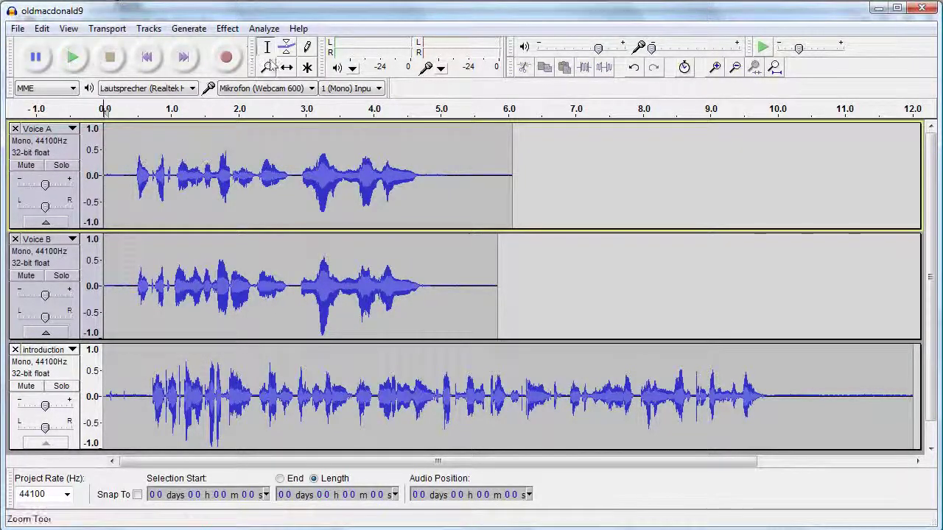
Time-shift the Voice A and Voice B clips right so both begin at about 7.7 s.
click(287, 67)
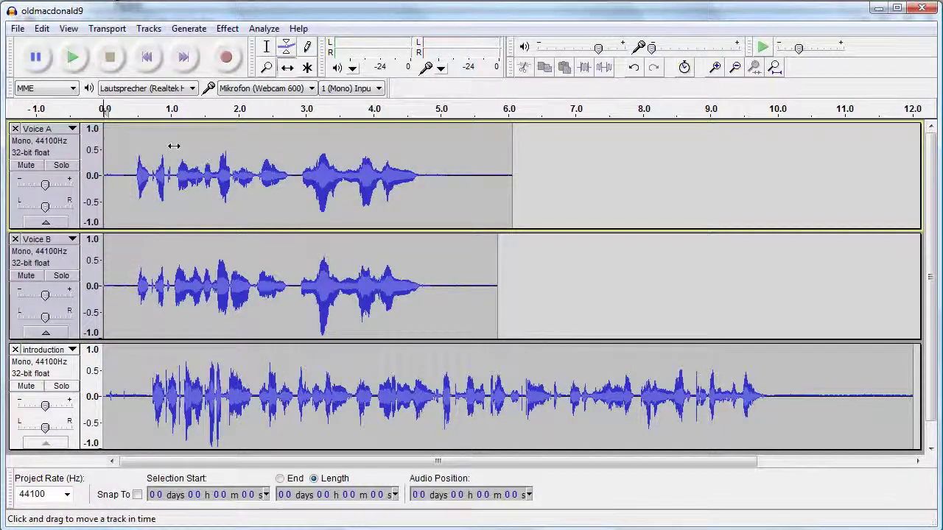
drag(177, 146, 698, 193)
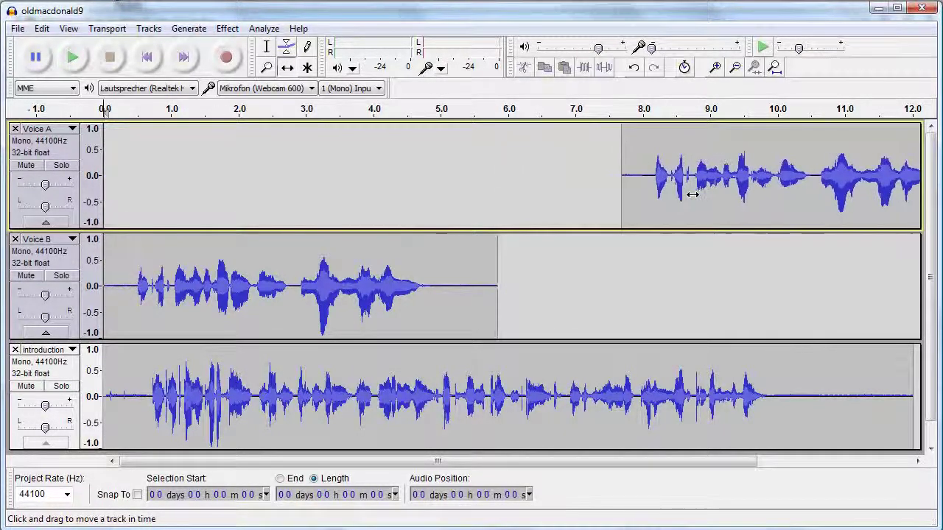
drag(160, 264, 635, 279)
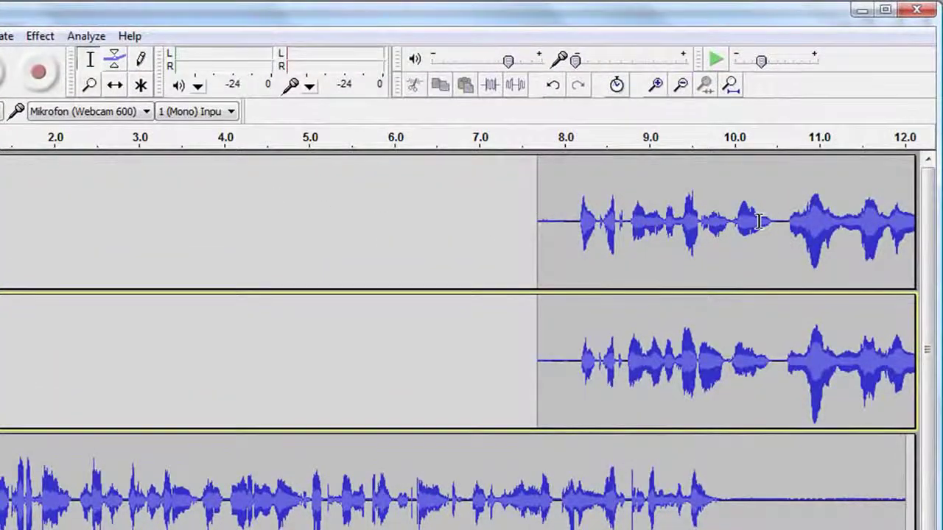
Apply Fade In to the top track from about 7.9 s to 10.3 s, then undo it.
click(760, 223)
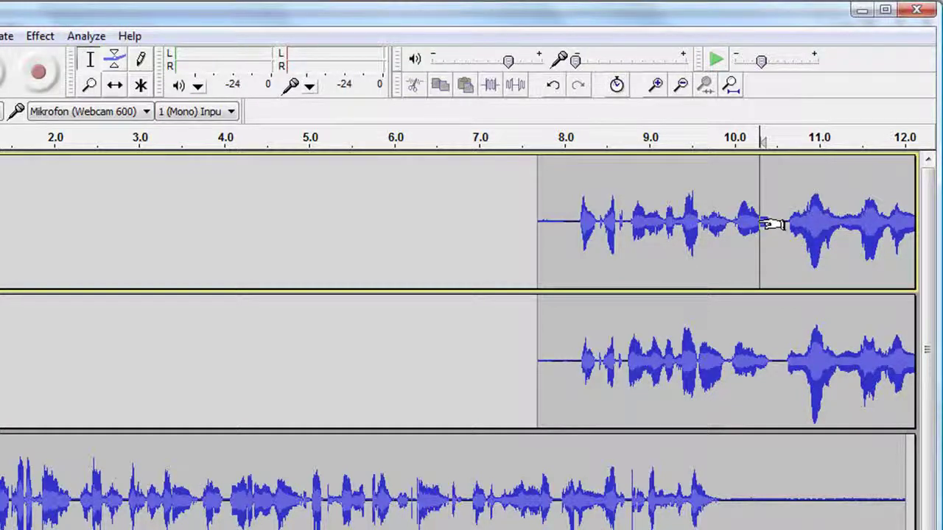
drag(762, 224, 542, 225)
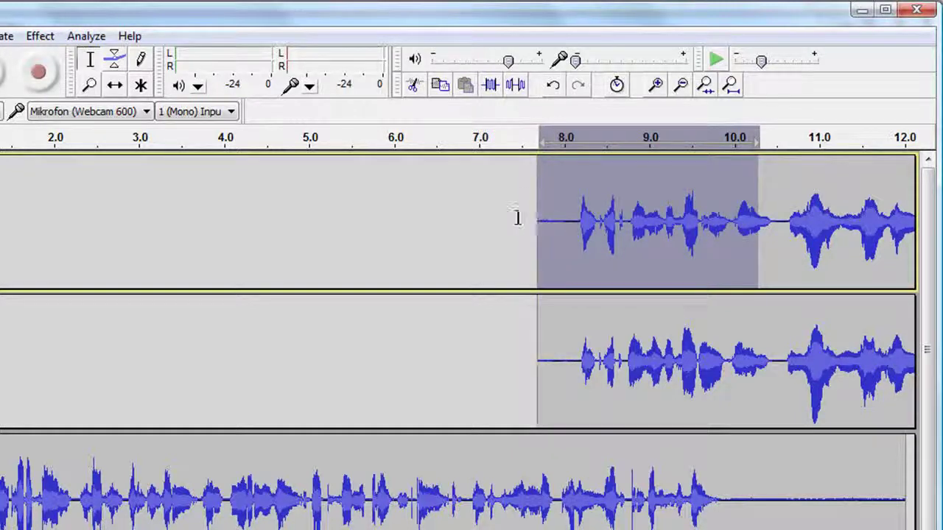
click(39, 37)
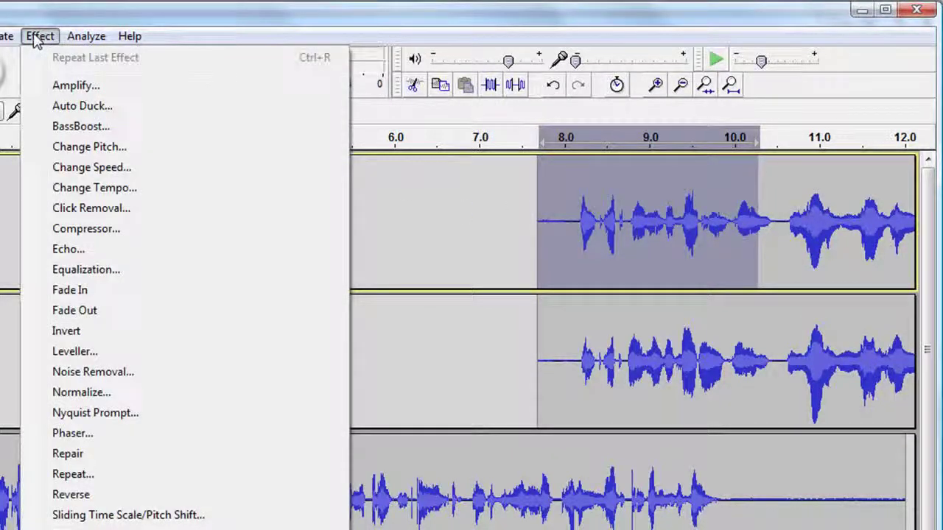
click(72, 293)
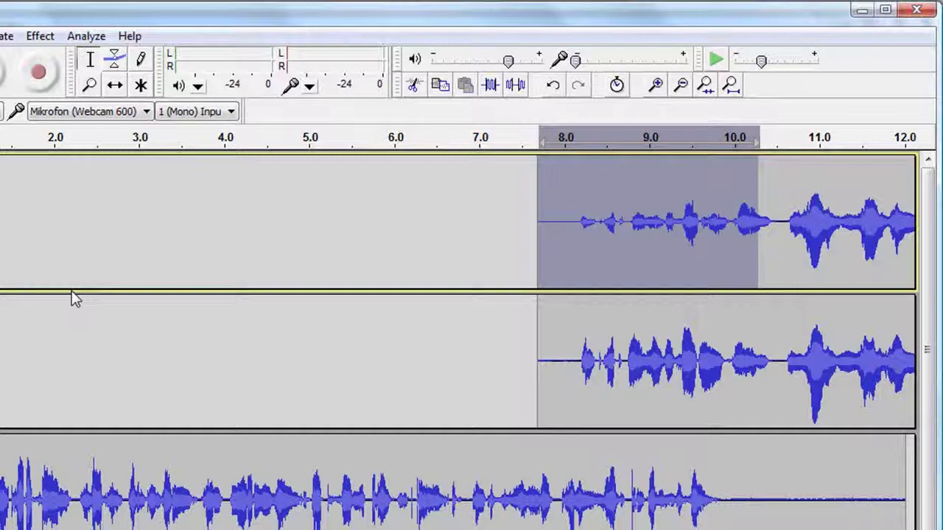
key(ctrl+z)
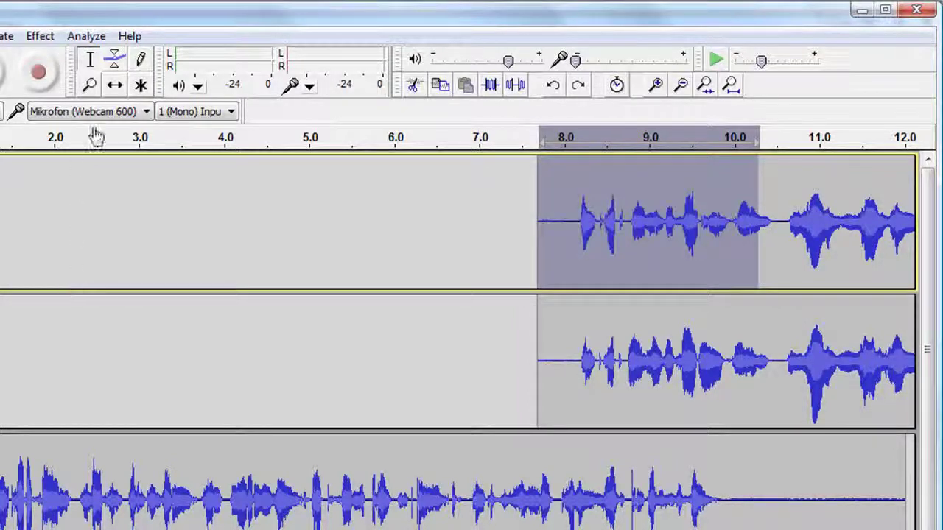
With the Envelope Tool, add points on the top track, drag a volume dip, then undo it.
click(115, 60)
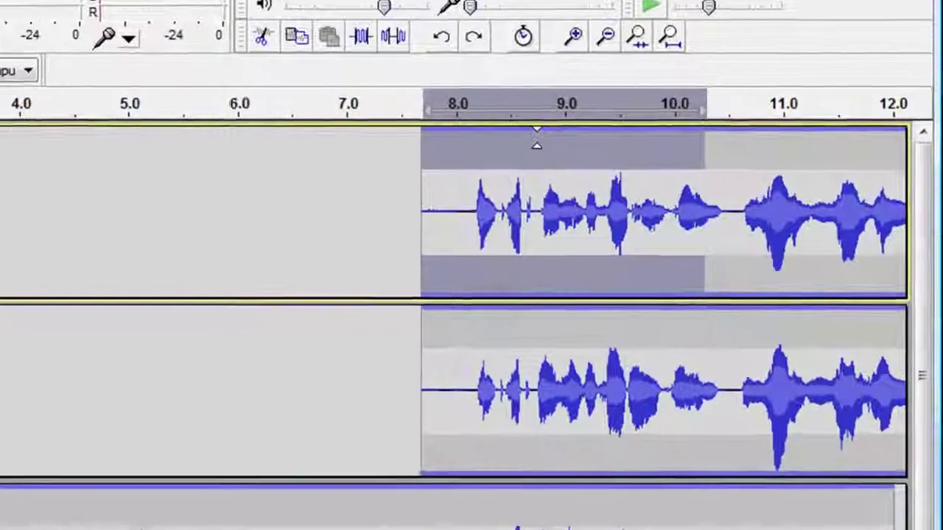
click(627, 165)
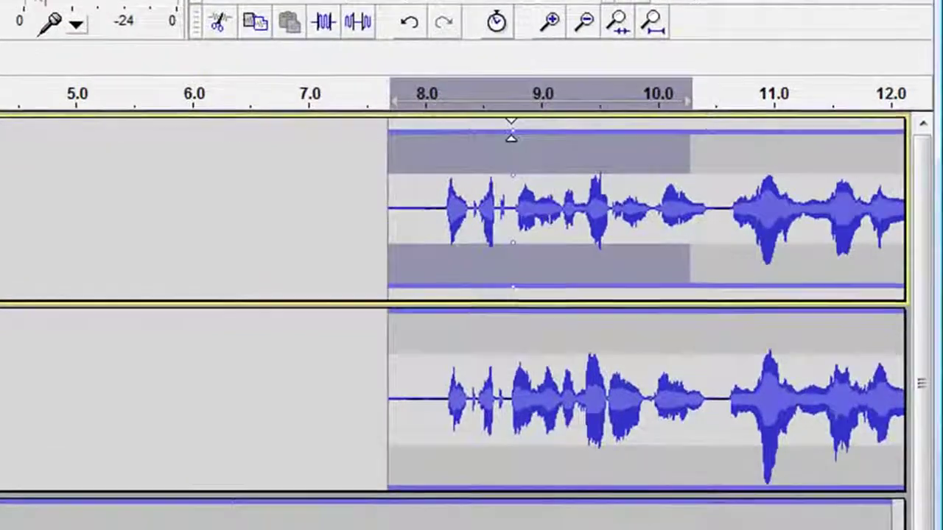
click(591, 132)
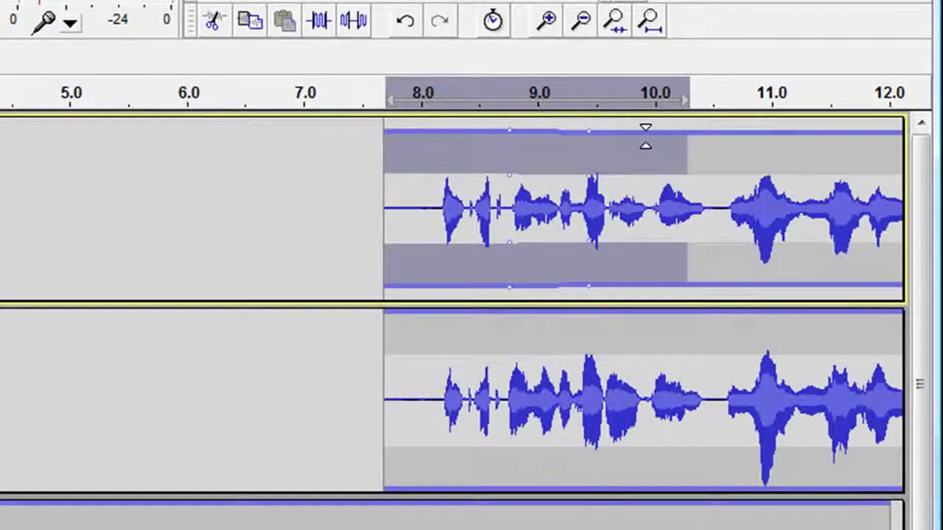
mouse_move(638, 135)
mouse_down()
mouse_move(631, 151)
mouse_move(631, 126)
mouse_move(626, 157)
mouse_move(638, 123)
mouse_up()
mouse_move(583, 133)
mouse_down()
mouse_move(581, 151)
mouse_move(586, 131)
mouse_move(532, 134)
mouse_move(623, 138)
mouse_move(581, 142)
mouse_up()
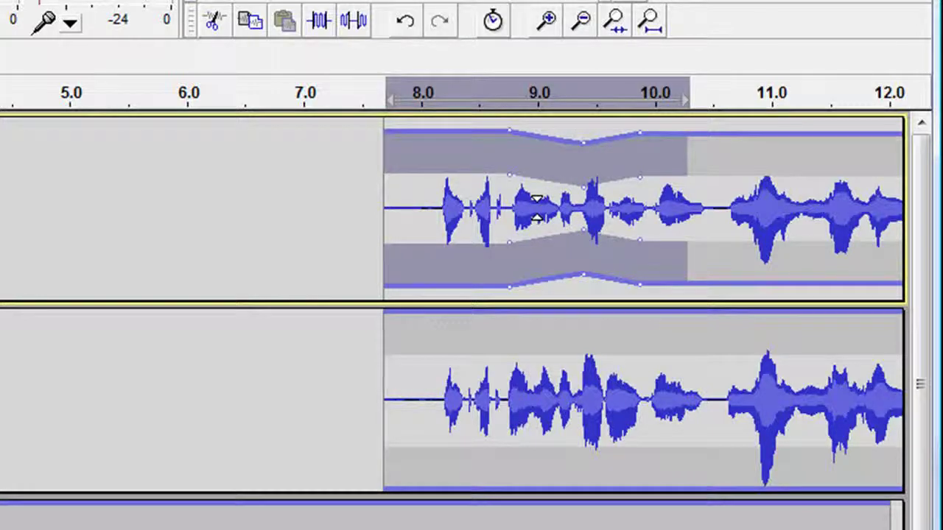
key(ctrl+z)
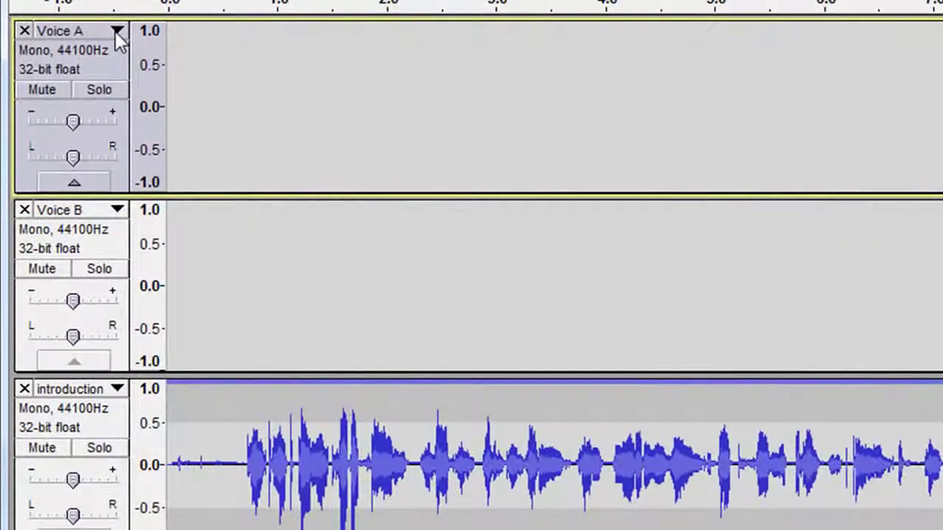
Join Voice A and Voice B using Make Stereo Track from the Voice A track menu.
click(116, 31)
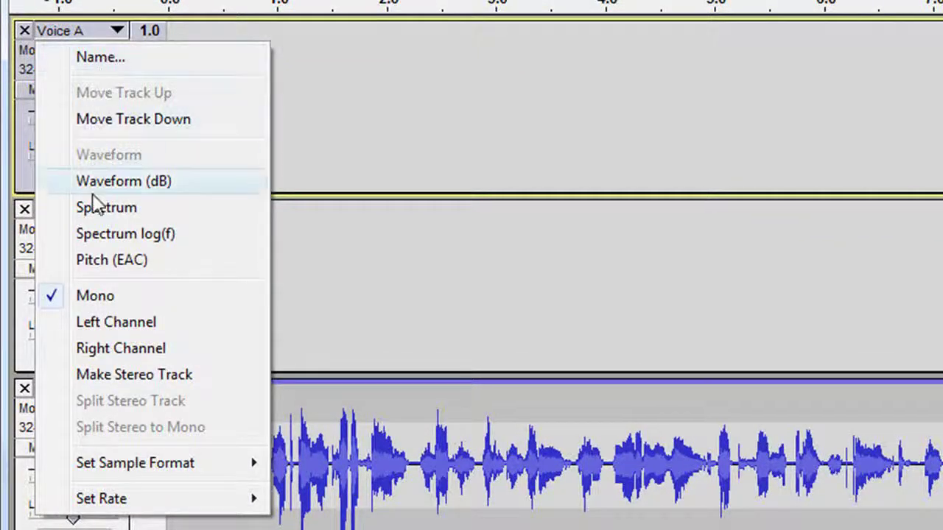
click(142, 376)
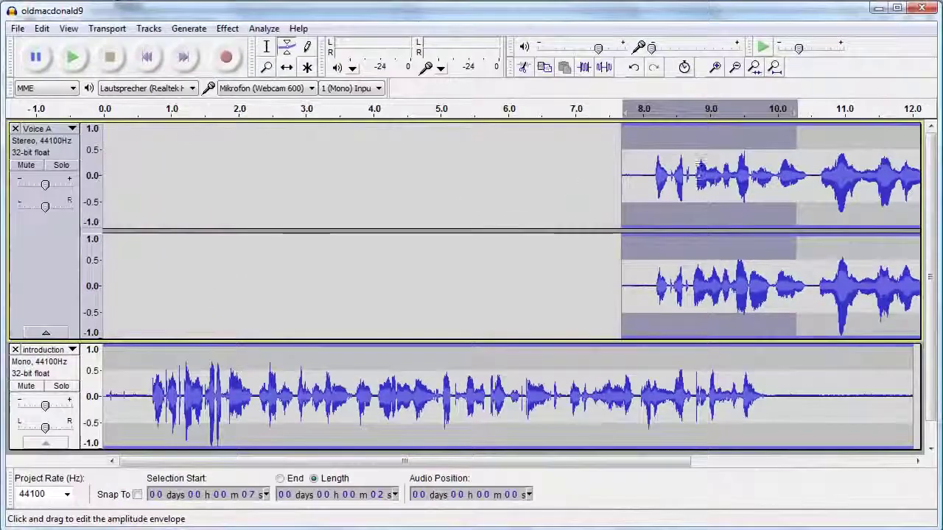
Add Voice A envelope points near 9.4 s and 10.3 s, lowering the earlier part for a fade-in.
click(801, 130)
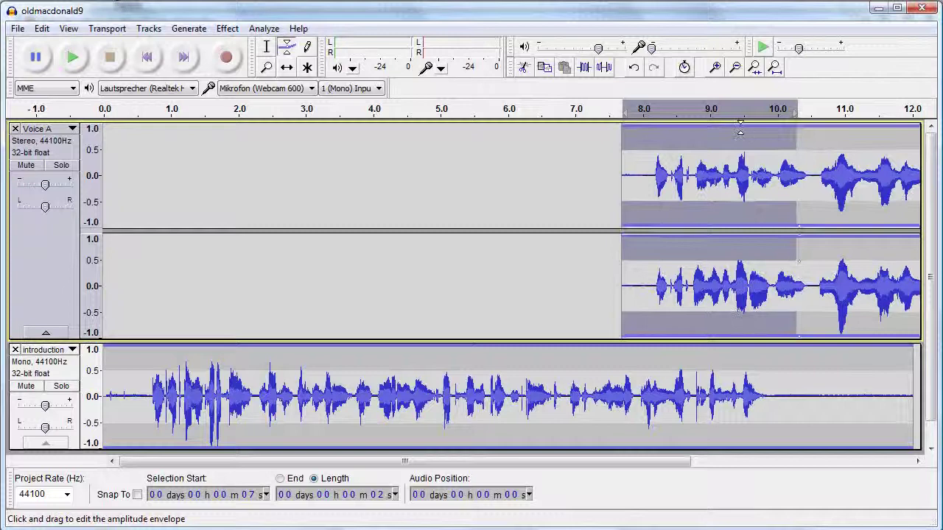
click(740, 129)
drag(741, 129, 741, 158)
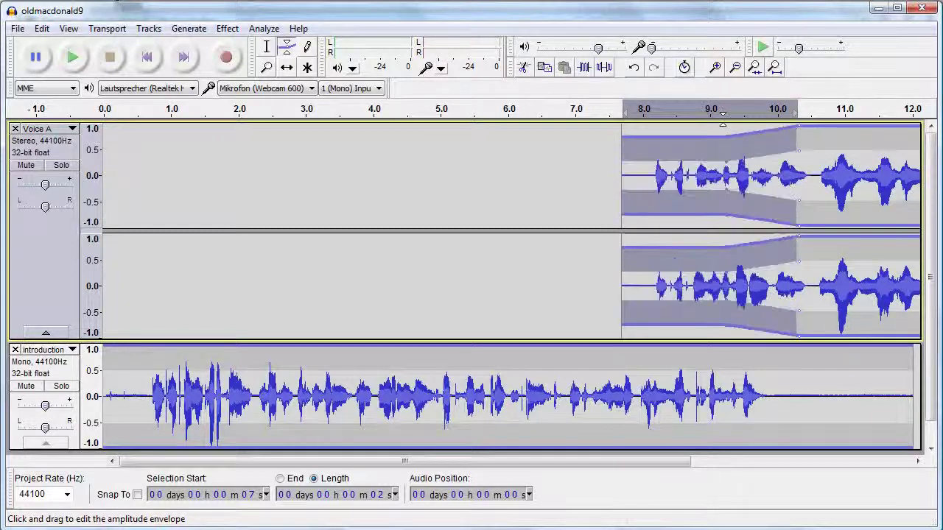
click(723, 126)
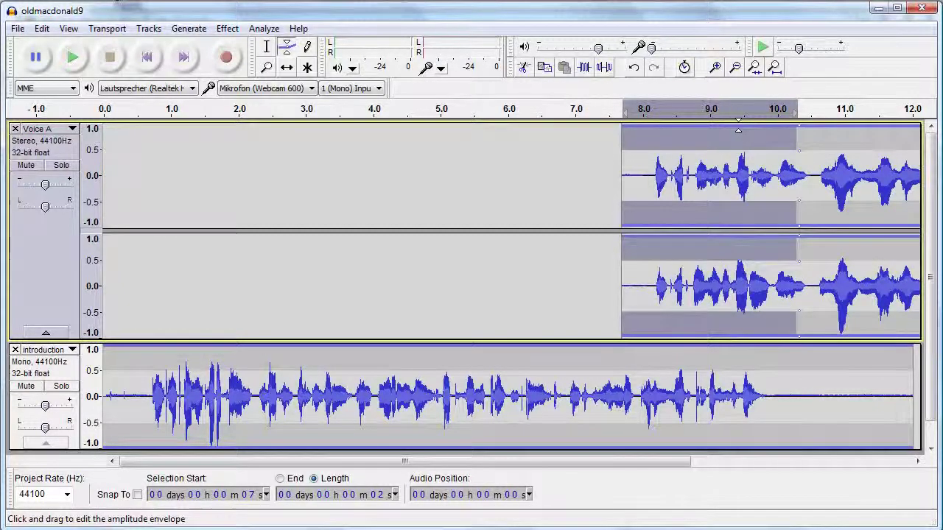
click(738, 130)
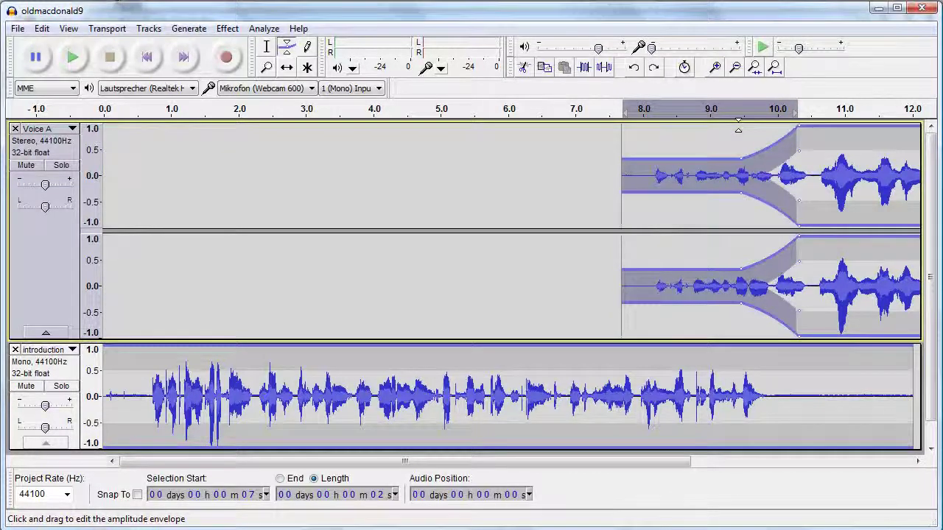
click(72, 158)
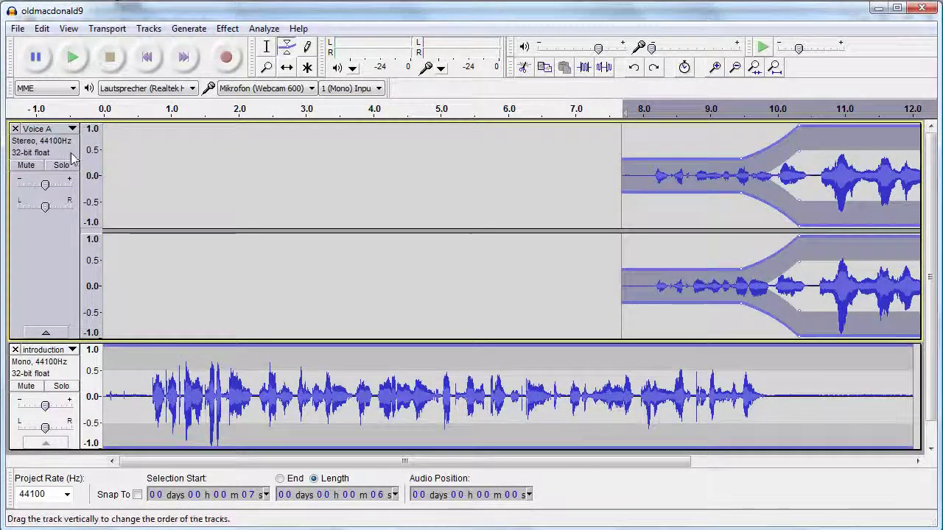
click(65, 411)
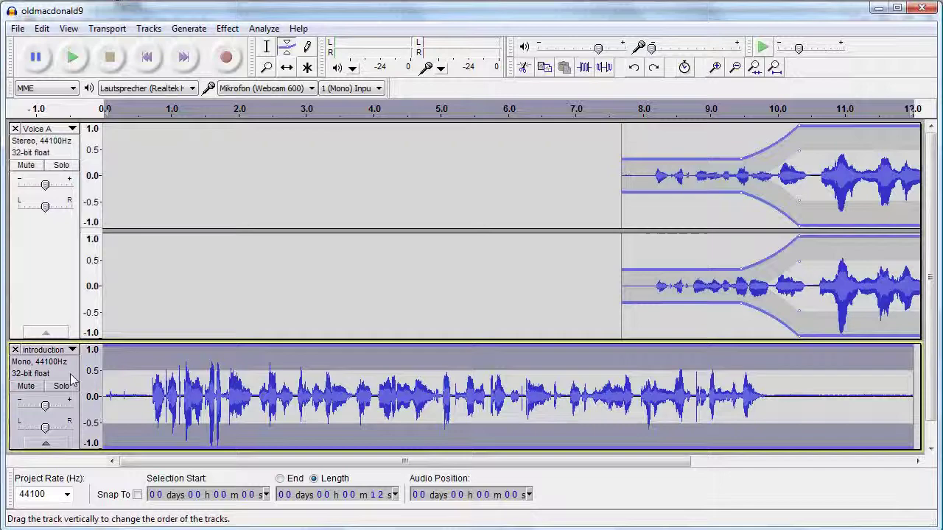
drag(74, 155, 66, 418)
click(16, 351)
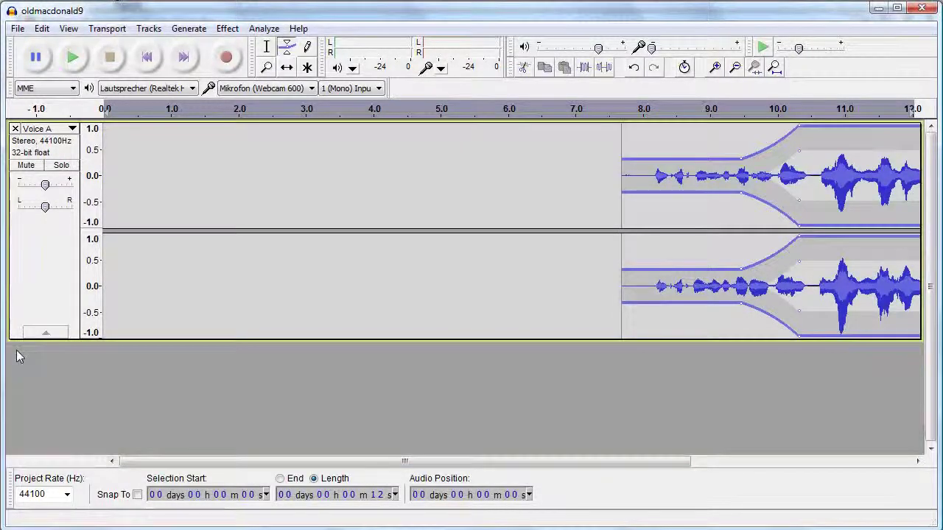
key(ctrl+z)
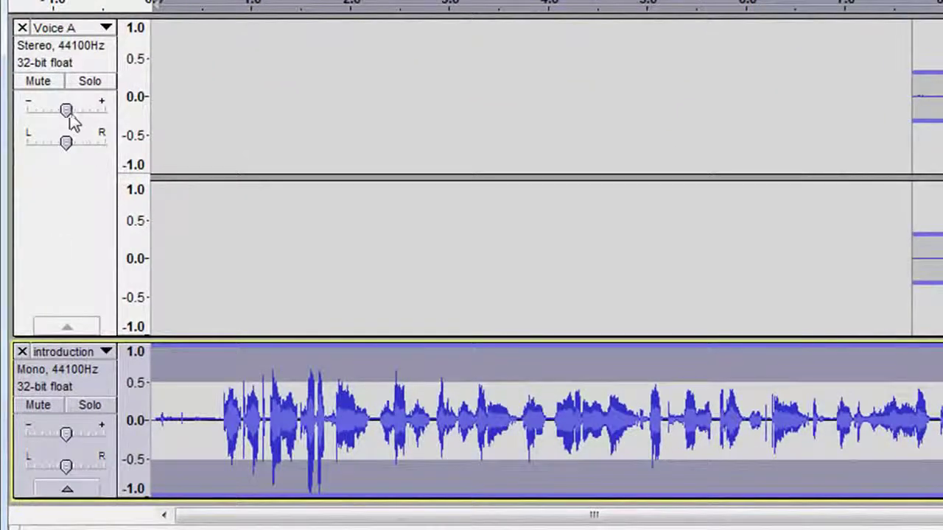
Adjust Voice A's gain slider and pan the track about 20% to the right.
mouse_move(68, 110)
mouse_down()
mouse_move(101, 116)
mouse_move(42, 114)
mouse_move(101, 126)
mouse_move(81, 122)
mouse_up()
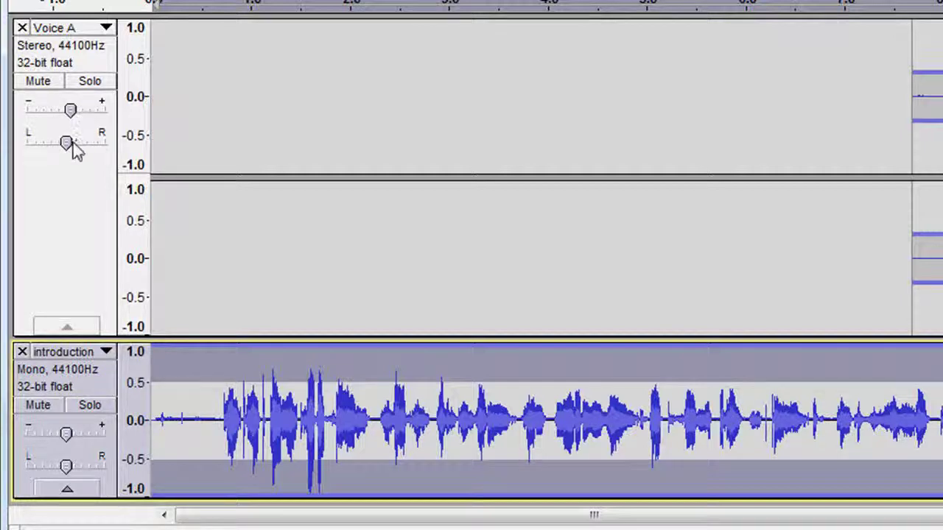
mouse_move(71, 147)
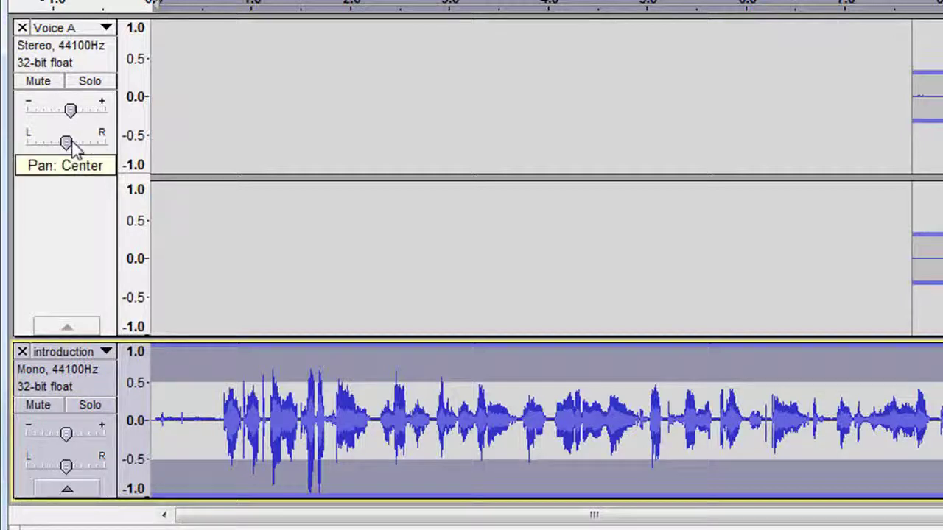
mouse_move(74, 144)
mouse_down()
mouse_move(50, 144)
mouse_move(100, 148)
mouse_move(81, 143)
mouse_up()
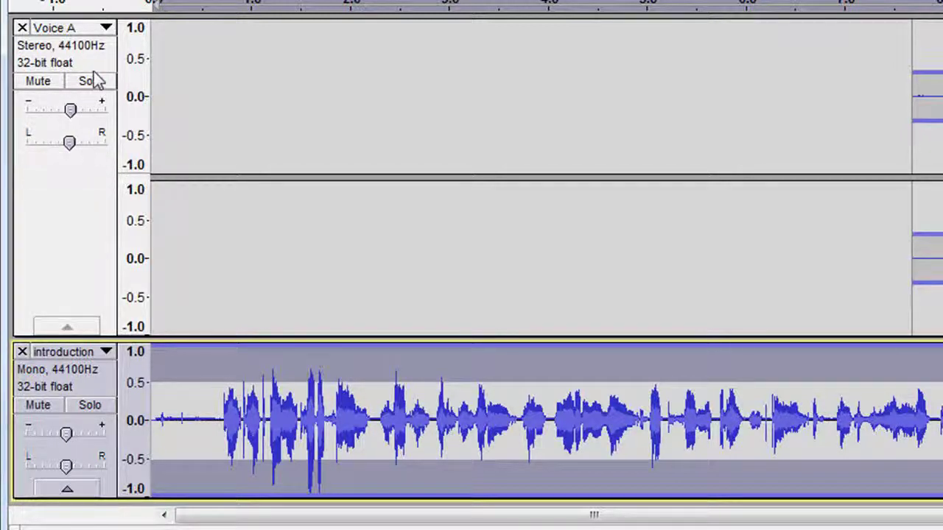
click(106, 30)
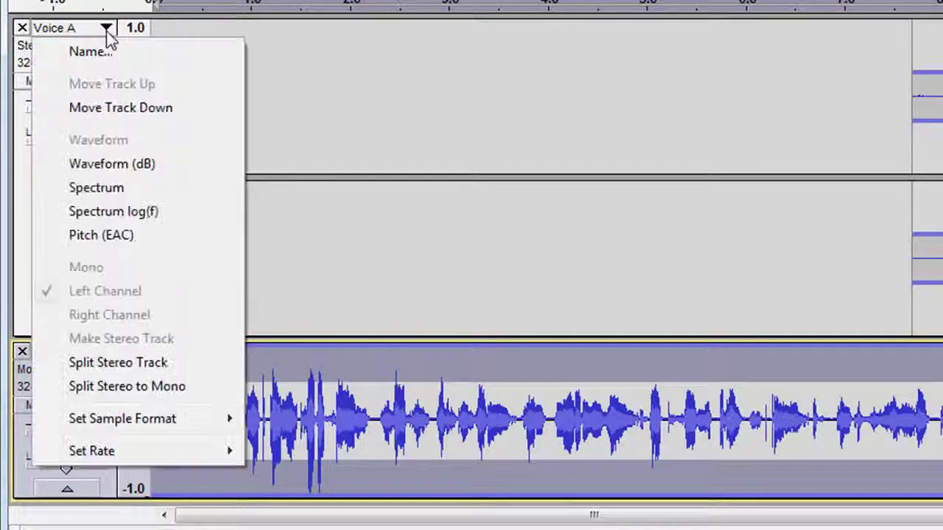
Split Voice A into Left and Right tracks, then close the Right track and restore it with undo.
click(131, 366)
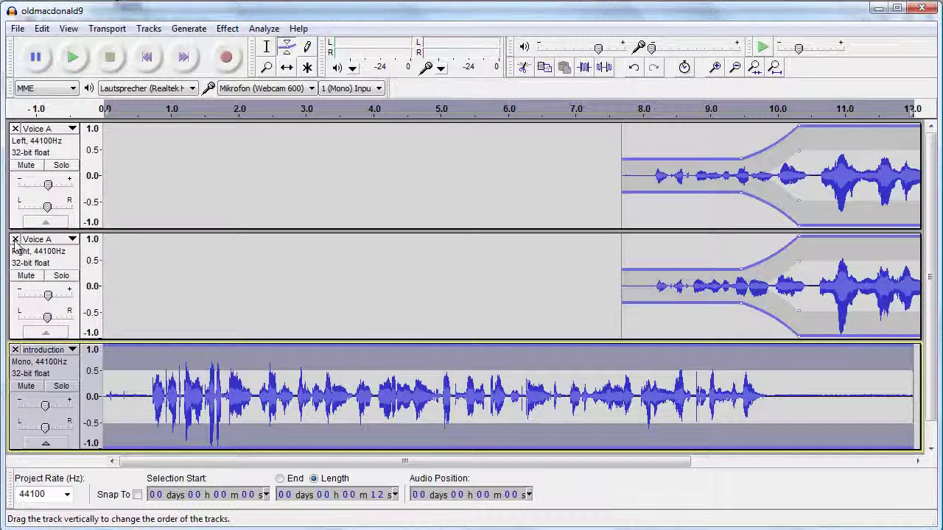
click(15, 240)
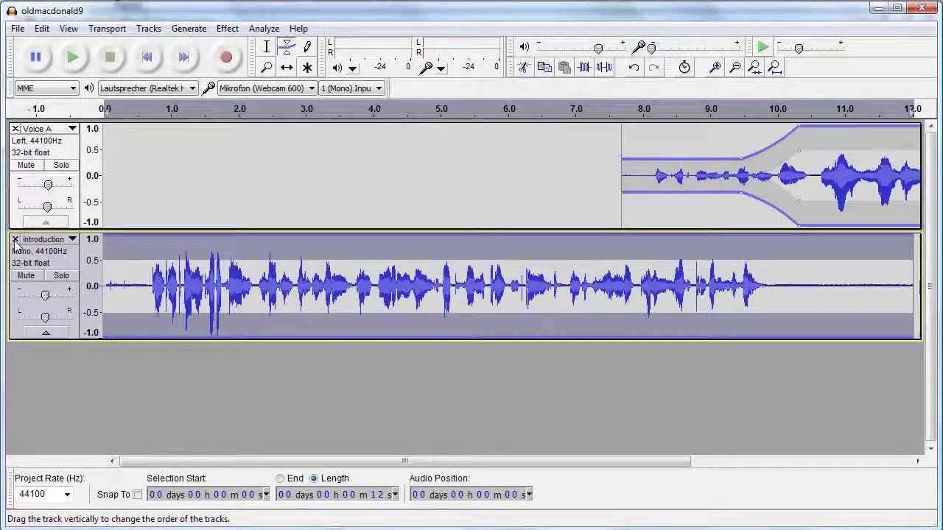
key(ctrl+z)
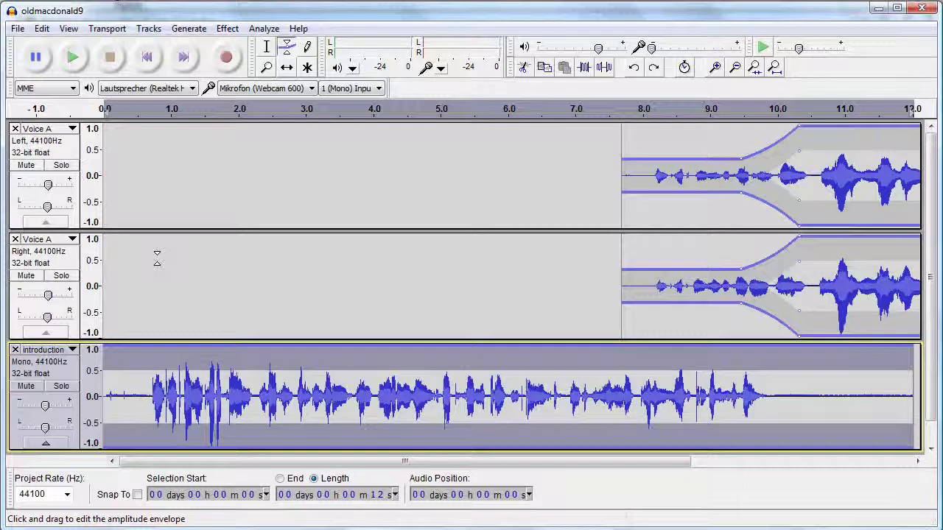
Unmute the Voice A Right track and solo it so only that channel plays.
click(22, 278)
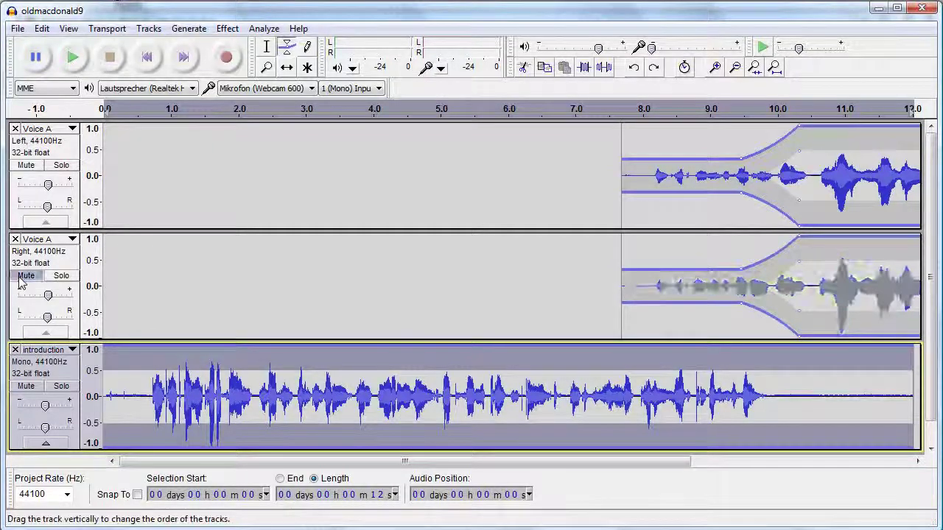
click(23, 278)
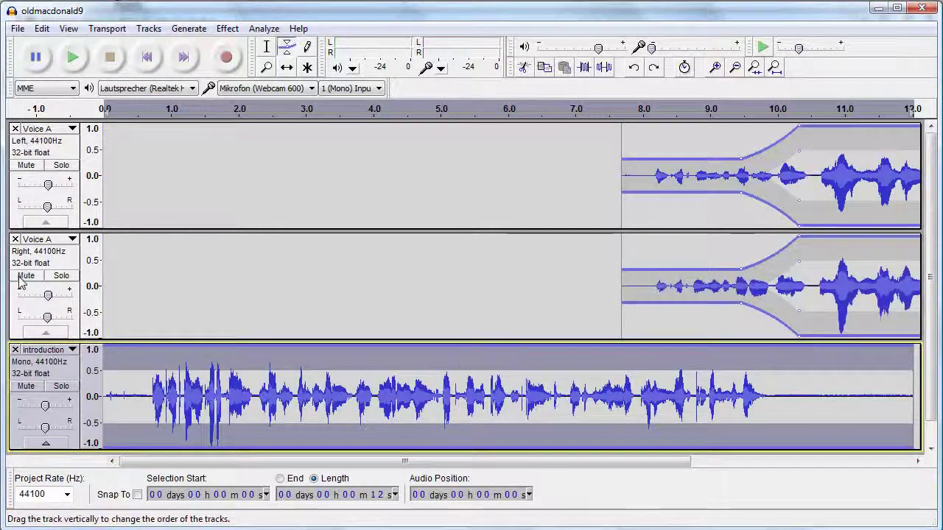
click(61, 277)
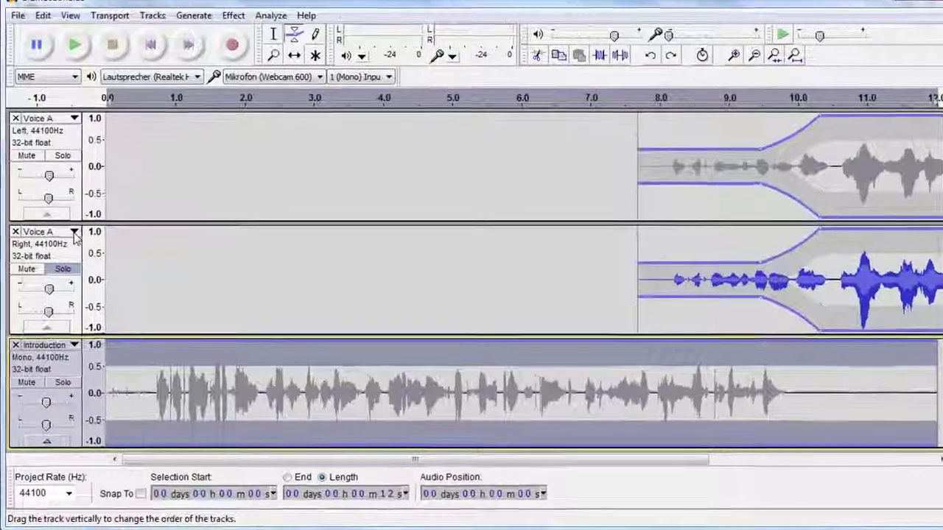
Check both Voice A track menus without changes, then release the solo on Voice A Right.
click(72, 239)
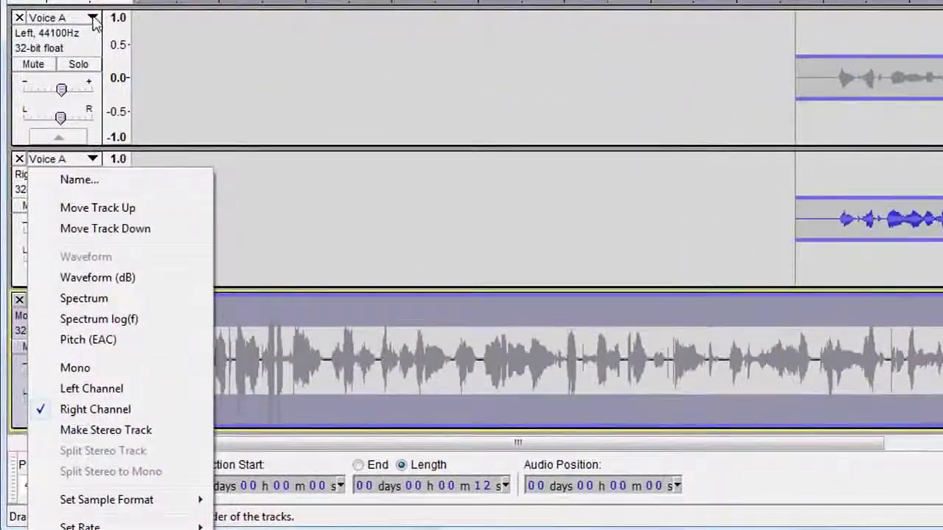
click(83, 69)
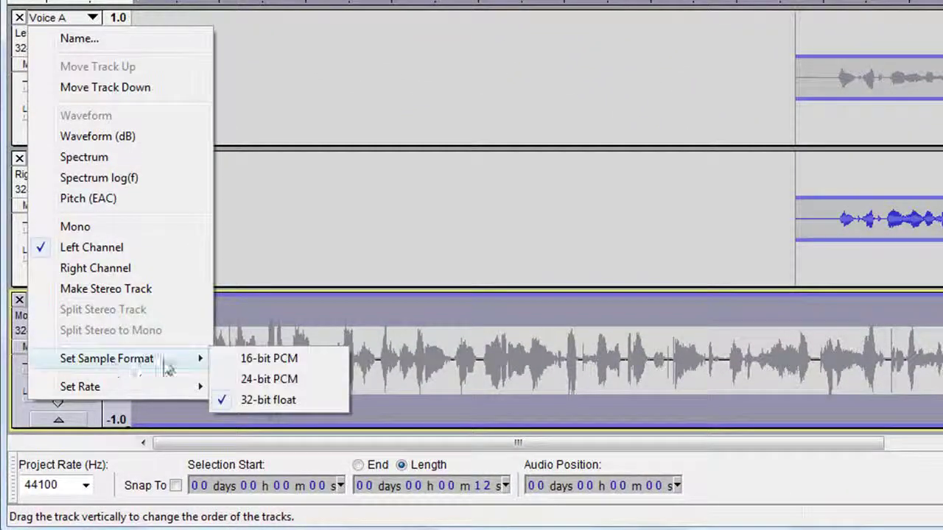
mouse_move(137, 389)
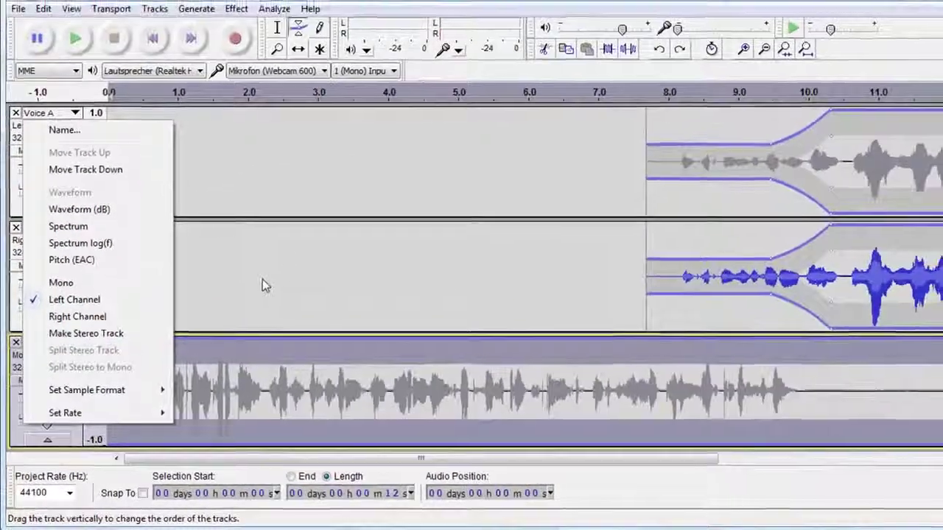
click(298, 243)
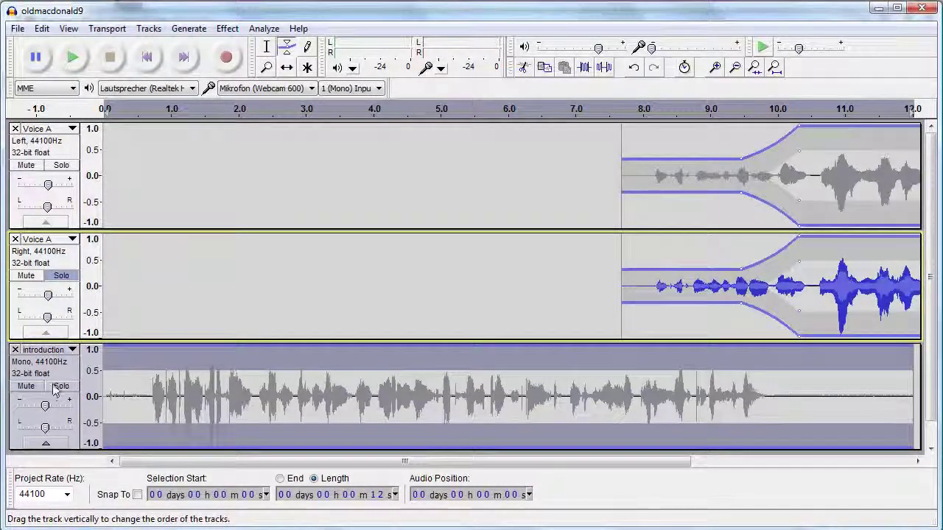
click(64, 280)
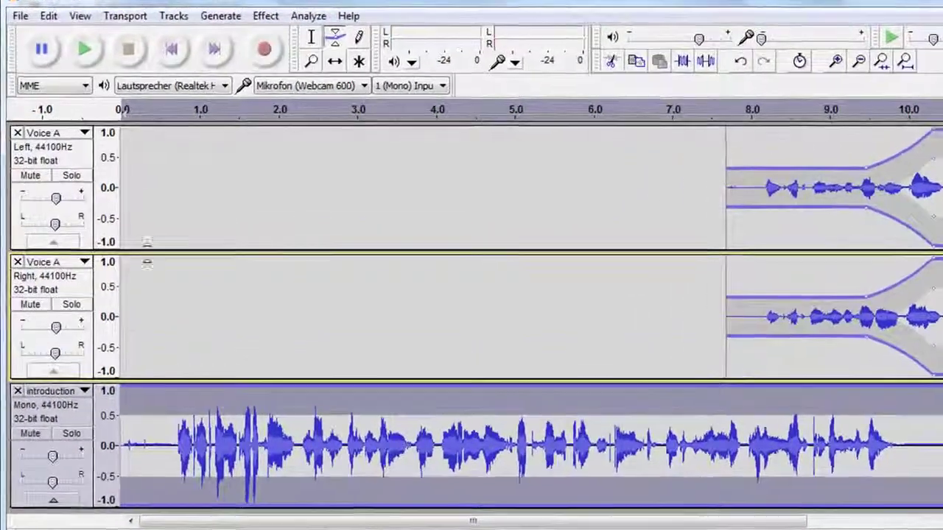
Zoom into the introduction's first half-second and select a quiet stretch near 0.15 s.
click(311, 37)
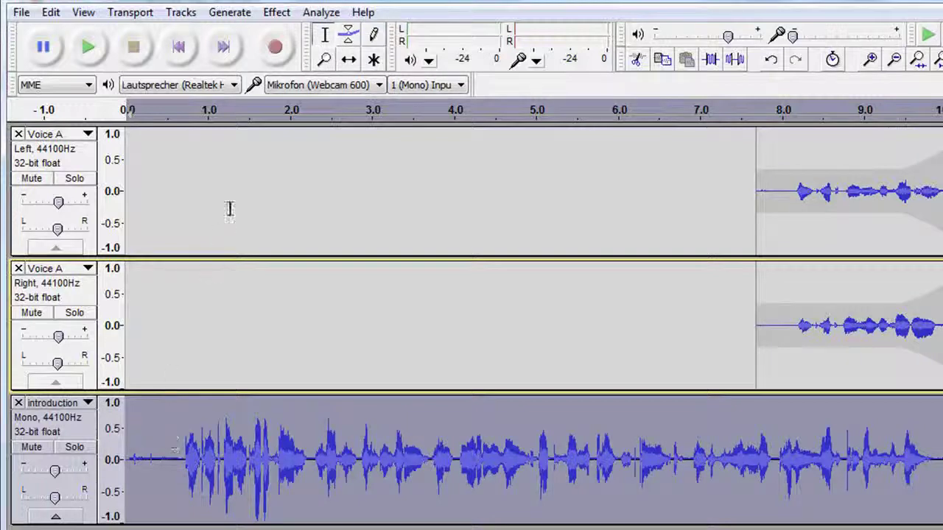
click(324, 59)
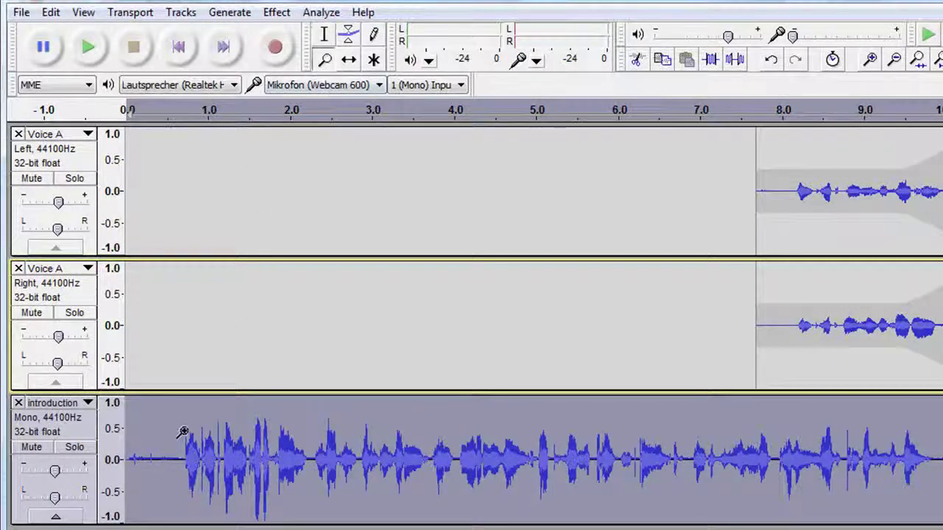
drag(171, 457, 133, 474)
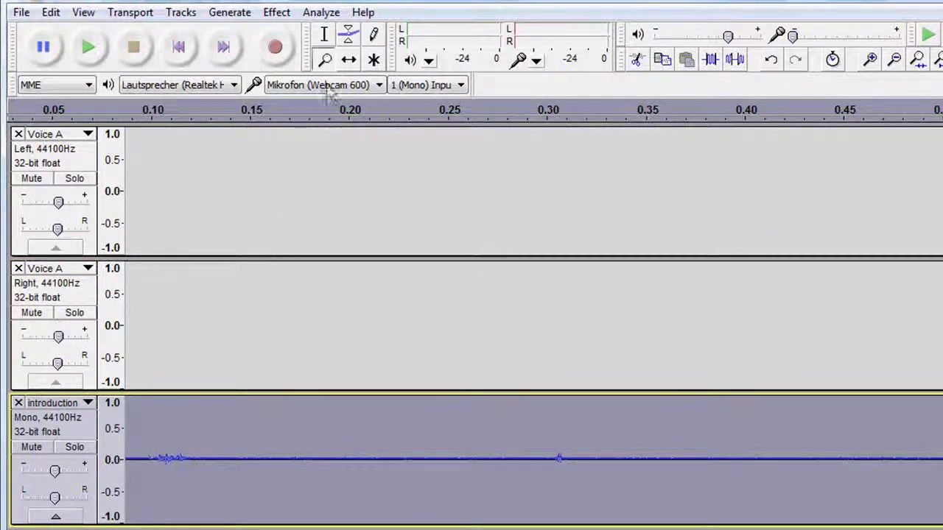
click(324, 34)
drag(221, 471, 292, 475)
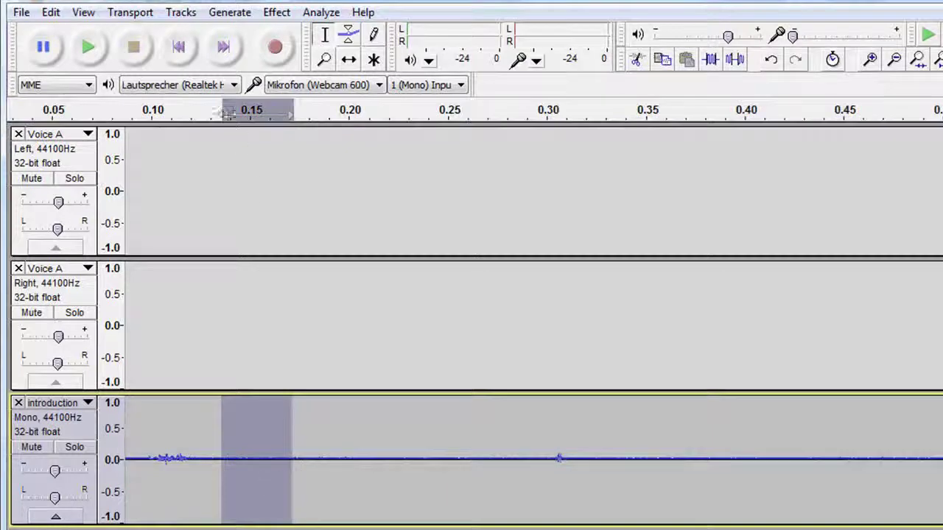
Capture a noise profile with Noise Removal, then select the whole introduction track.
click(276, 13)
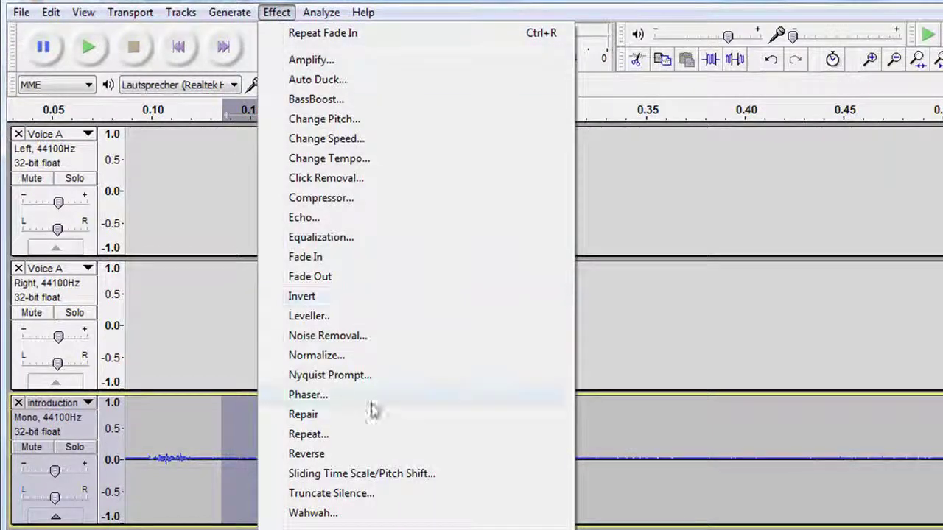
click(351, 338)
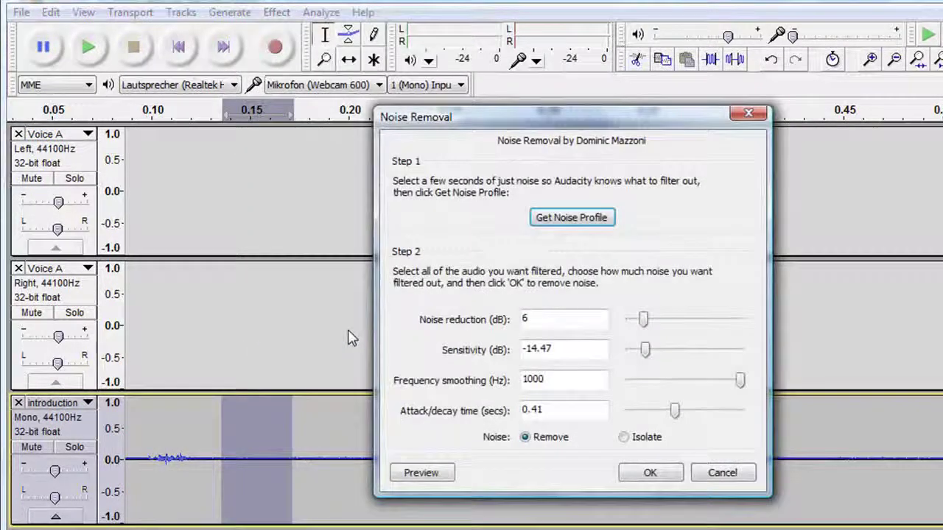
click(541, 220)
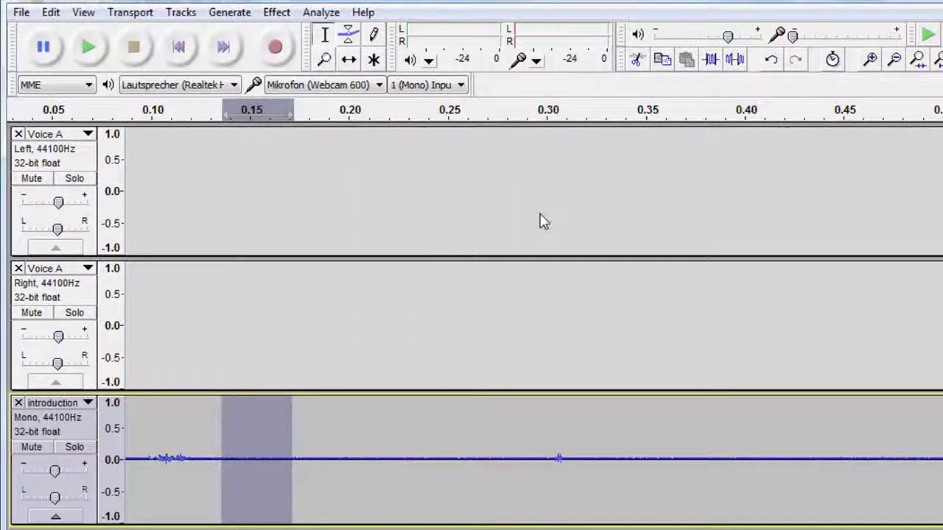
click(90, 437)
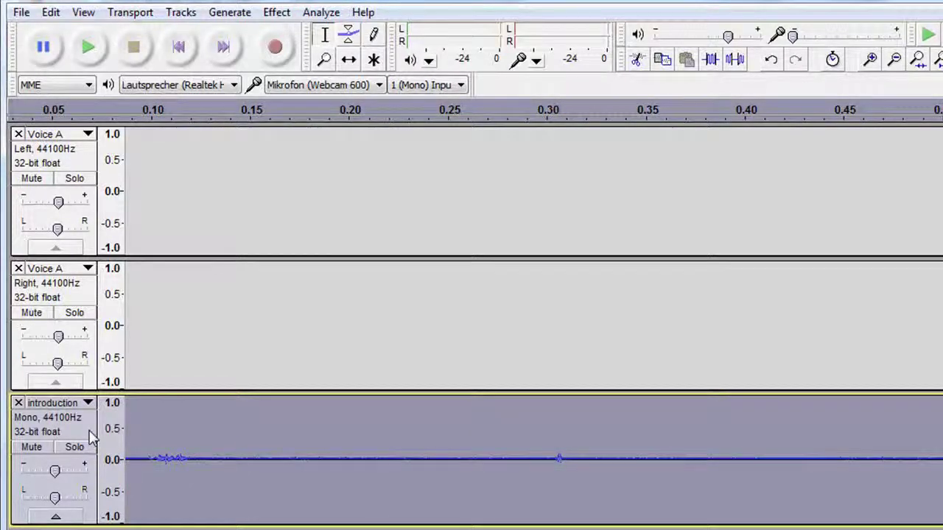
Apply Noise Removal with 6 dB reduction to the entire selected introduction track.
click(276, 11)
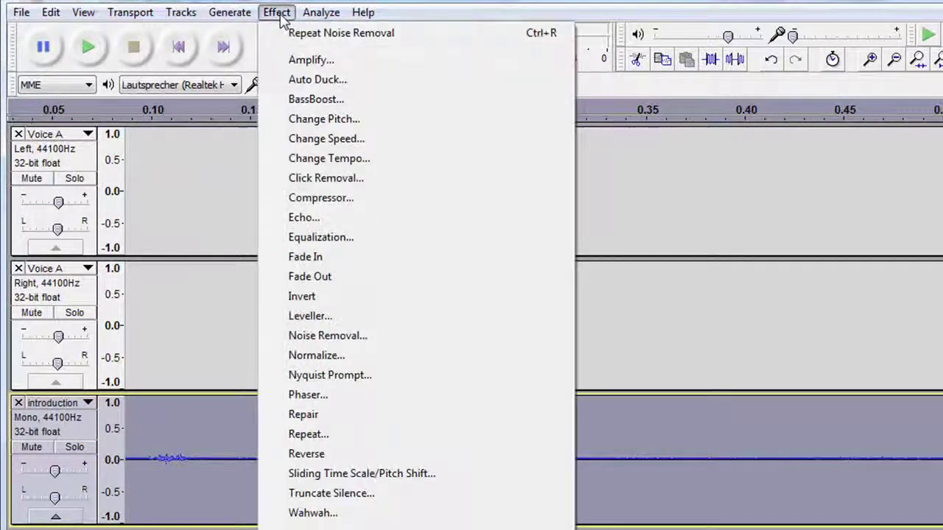
click(310, 335)
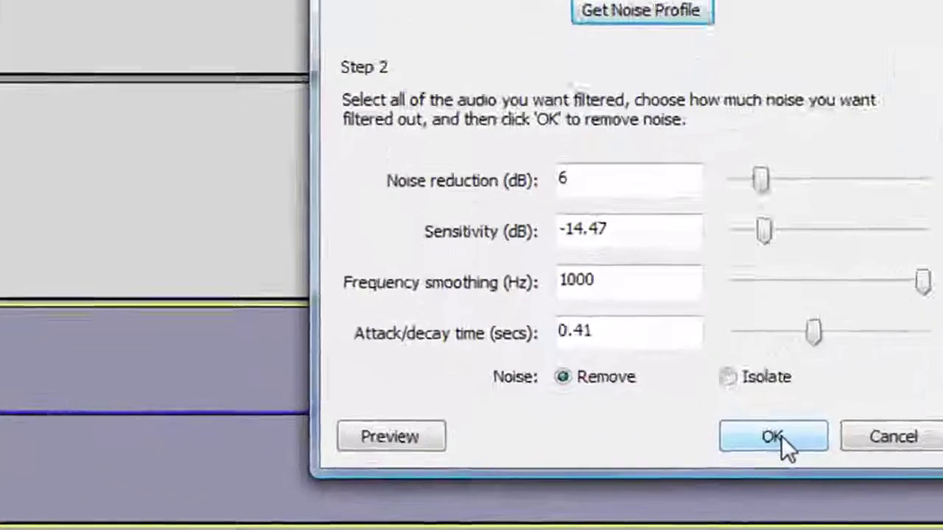
click(775, 437)
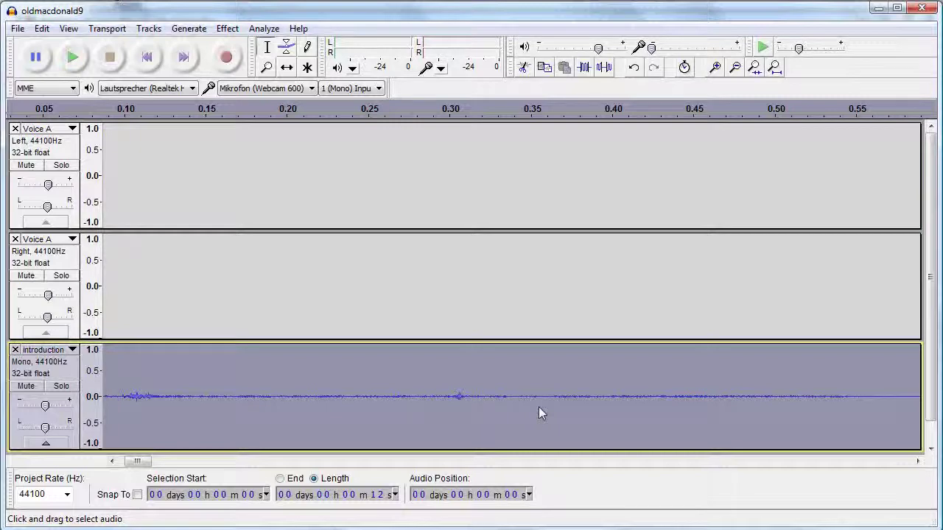
Fit the whole project in the window and open the Audacity manual in the web browser.
click(771, 71)
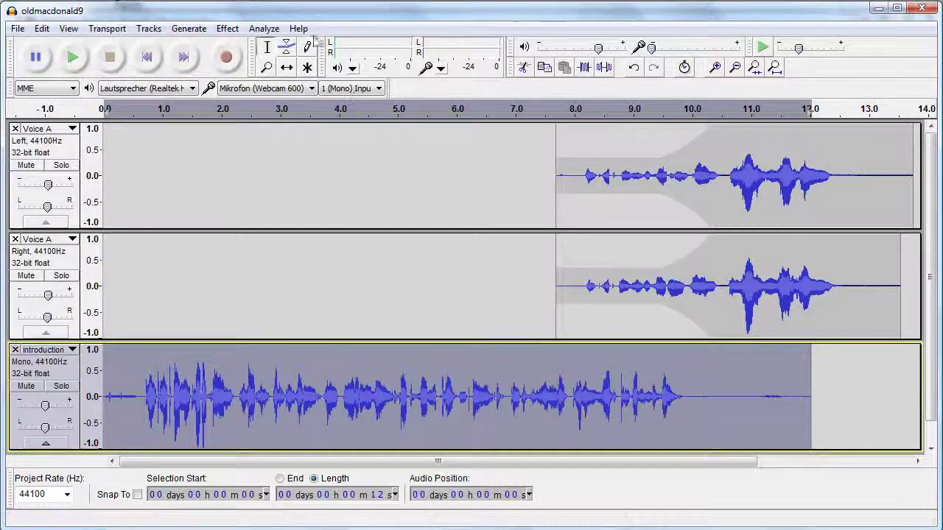
click(299, 28)
click(309, 79)
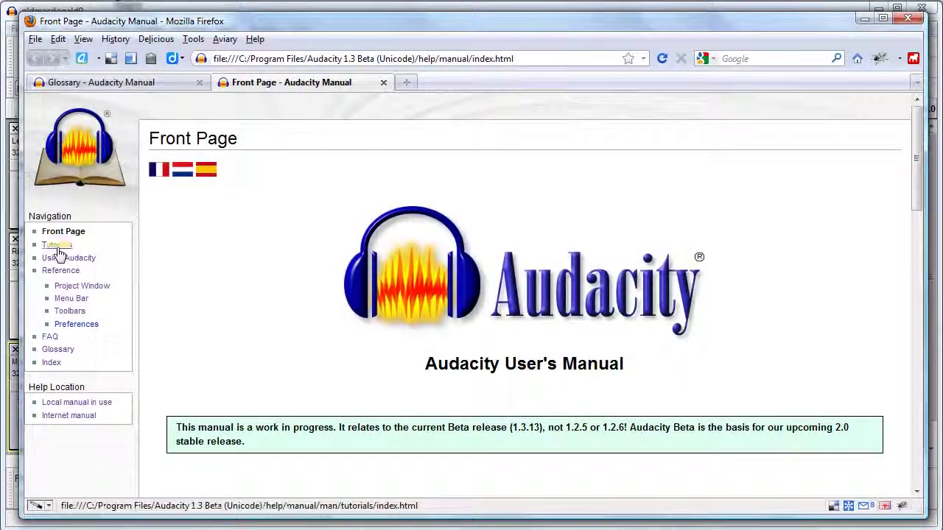
Browse the manual's Tutorials and Using Audacity section, then switch back to Audacity.
click(48, 245)
click(62, 259)
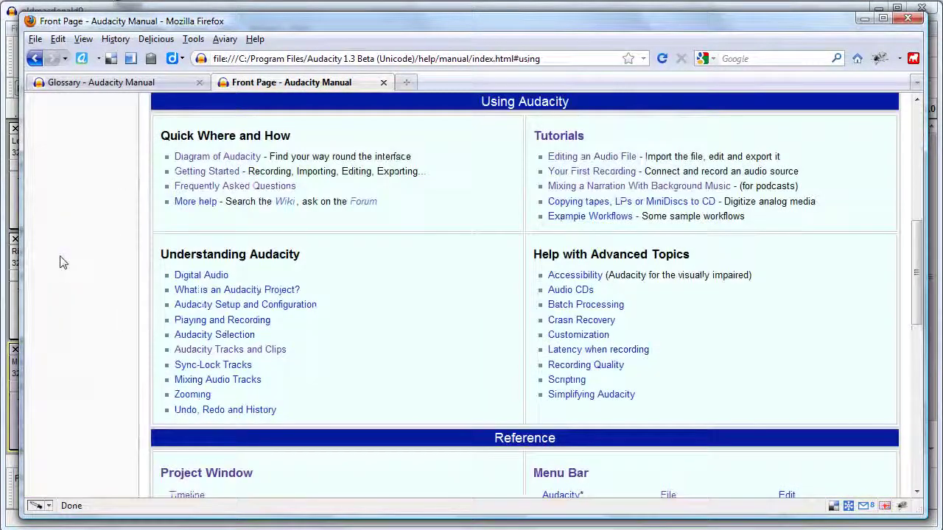
drag(917, 265, 924, 128)
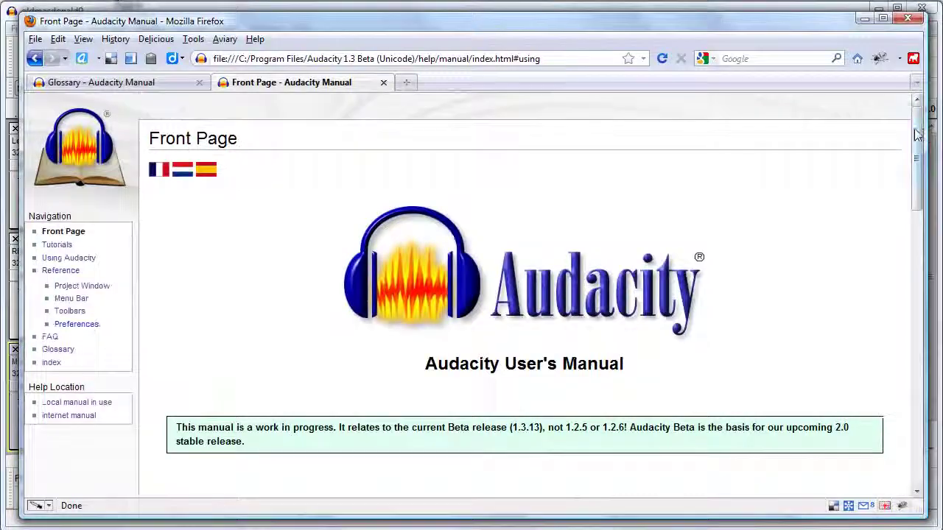
key(alt+Tab)
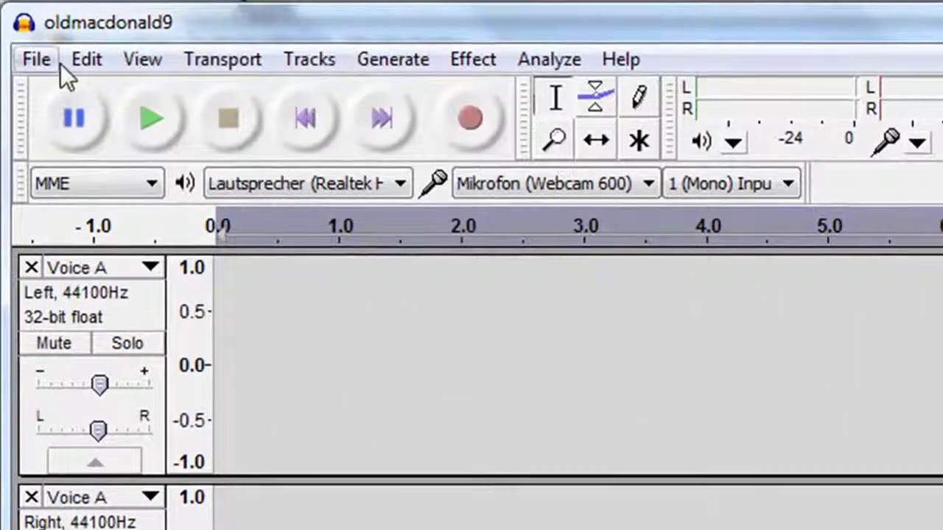
Save the oldmacdonald9 project via File > Save Project.
click(48, 56)
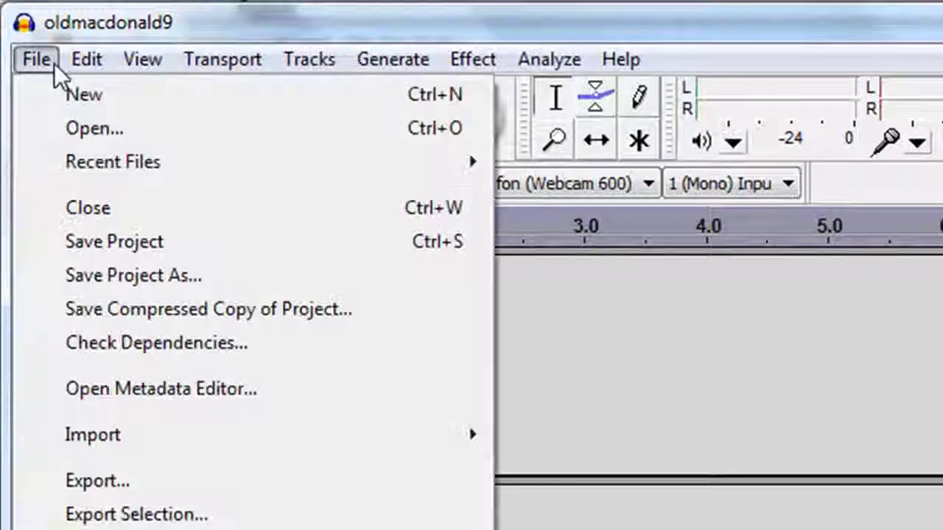
click(120, 246)
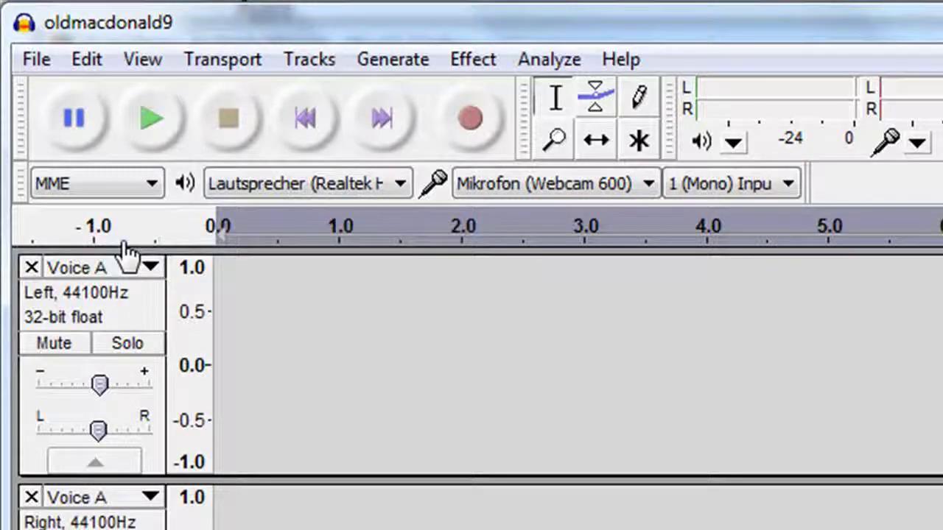